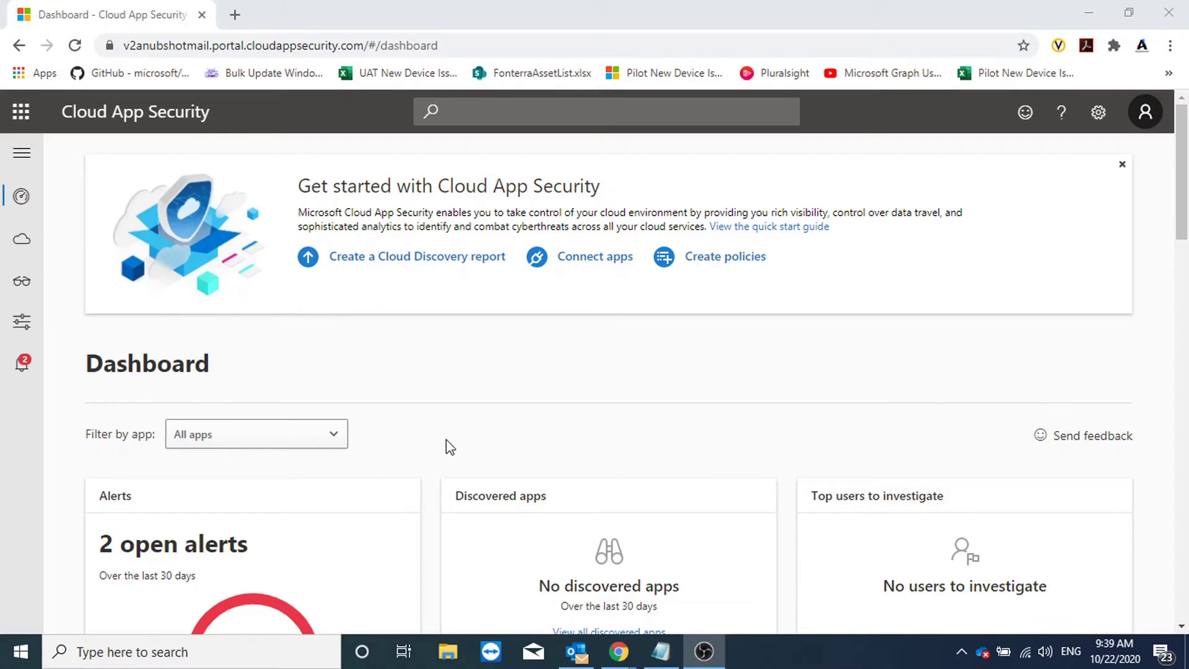
# Open the Cloud Discovery dashboard and switch the App categories chart from Traffic to Transactions
pyautogui.moveTo(21, 239)
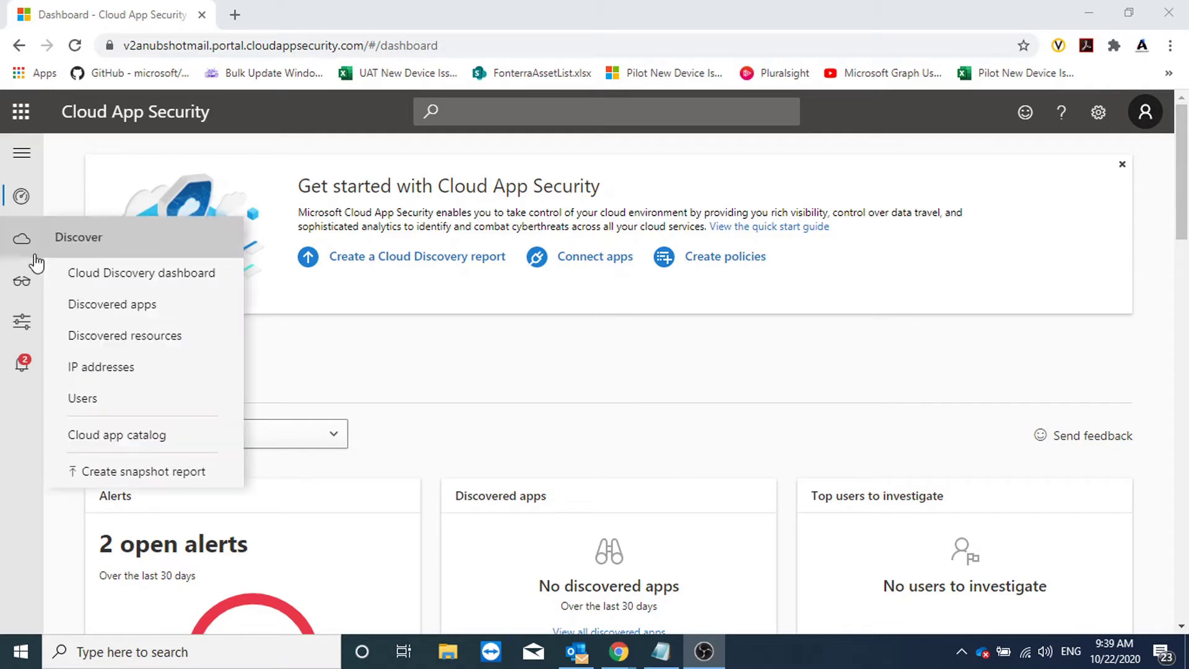
pyautogui.click(98, 274)
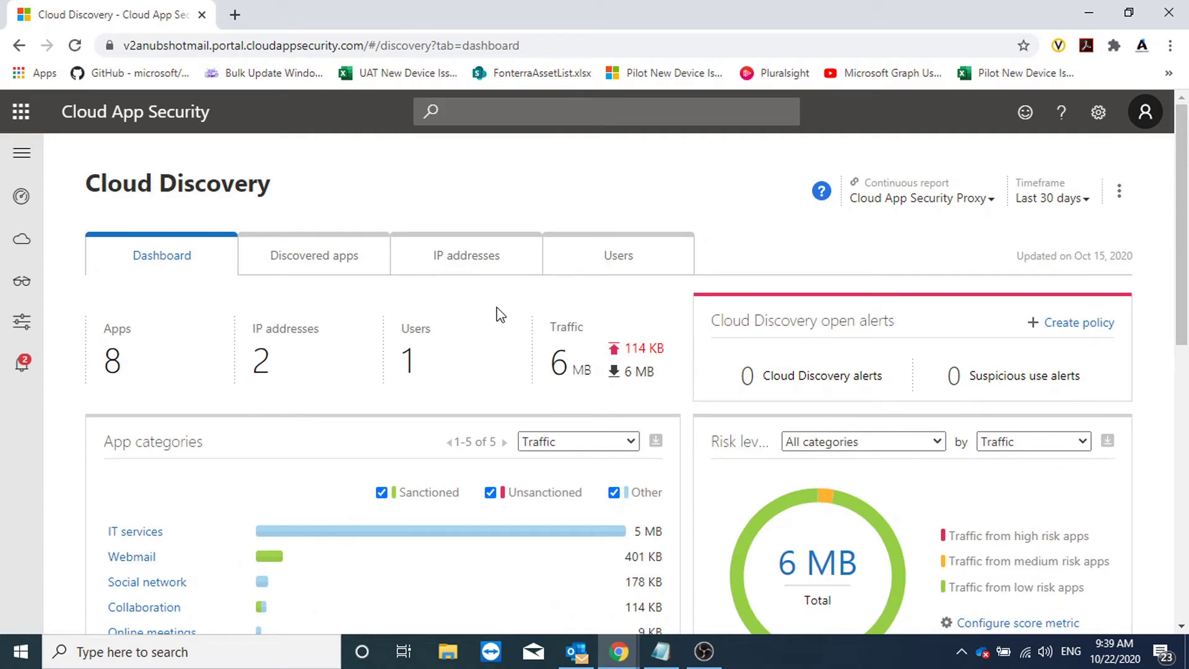
pyautogui.scroll(-3, 466, 350)
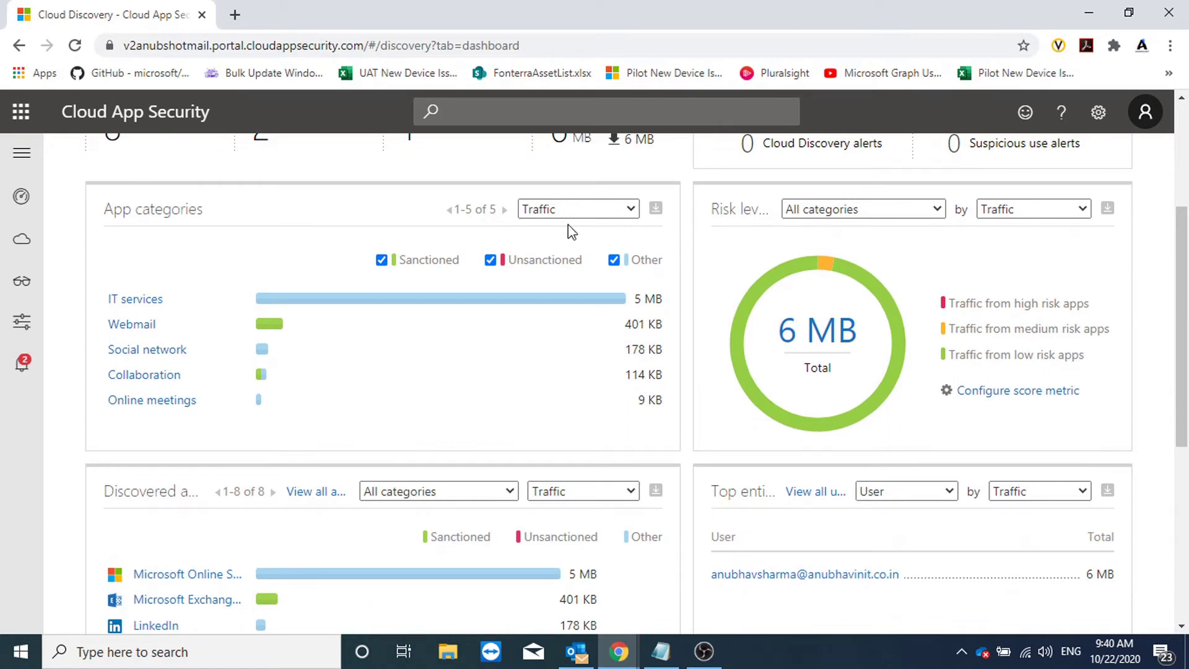
pyautogui.click(558, 209)
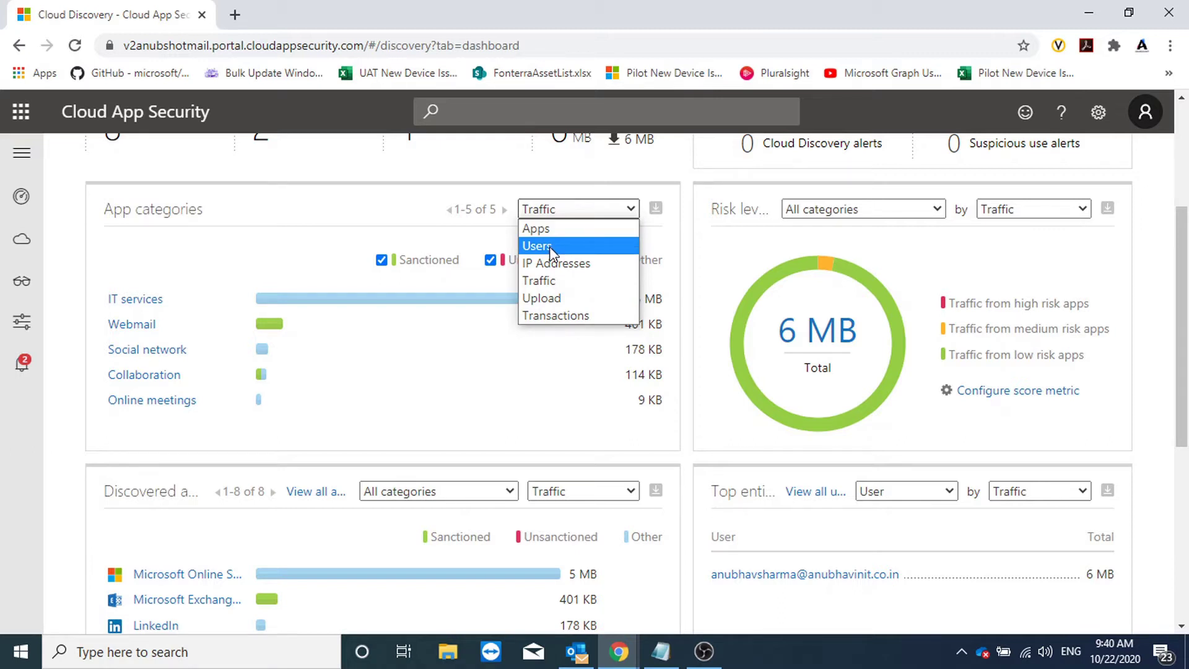
pyautogui.click(284, 265)
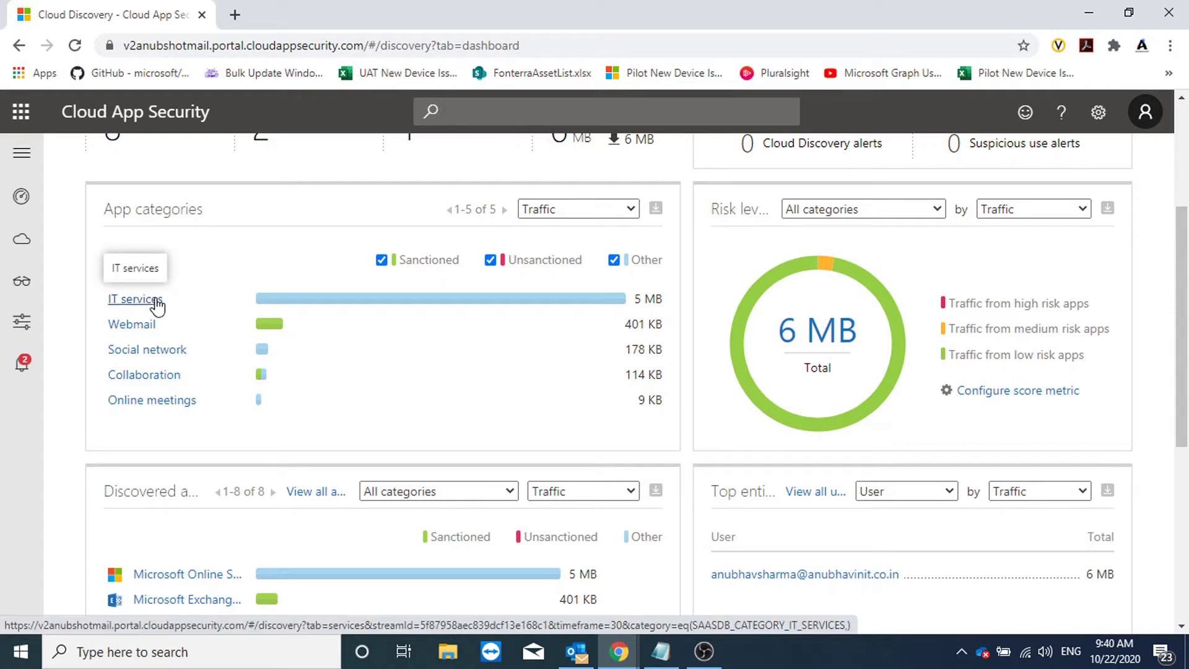
pyautogui.click(559, 210)
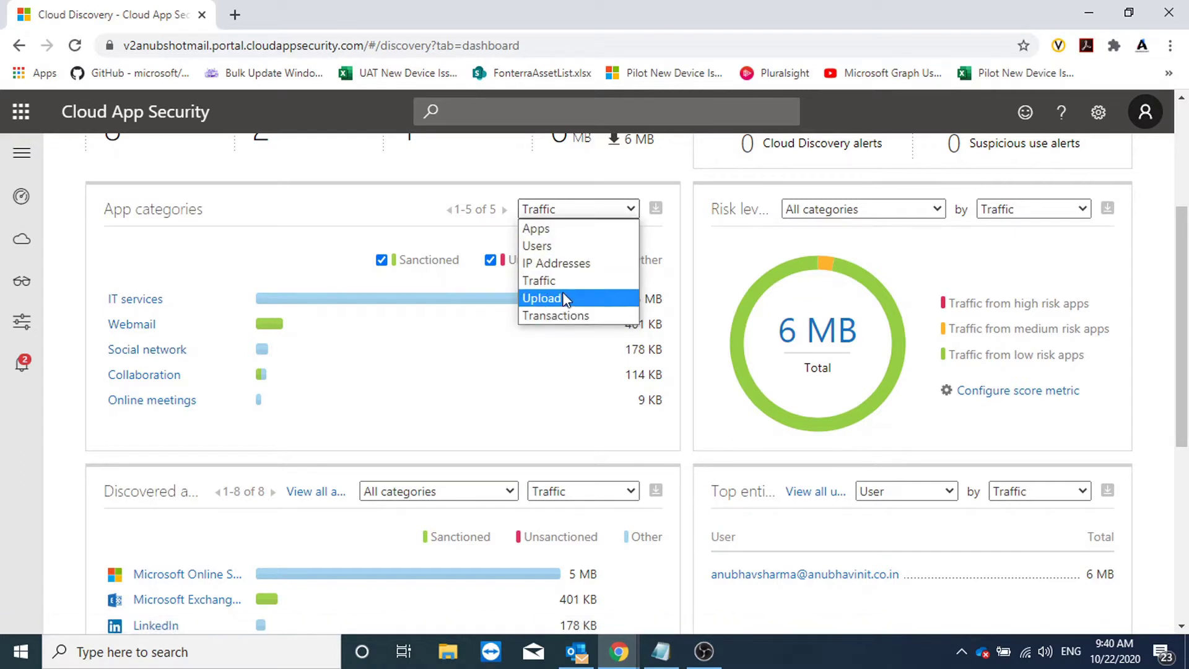
pyautogui.click(558, 316)
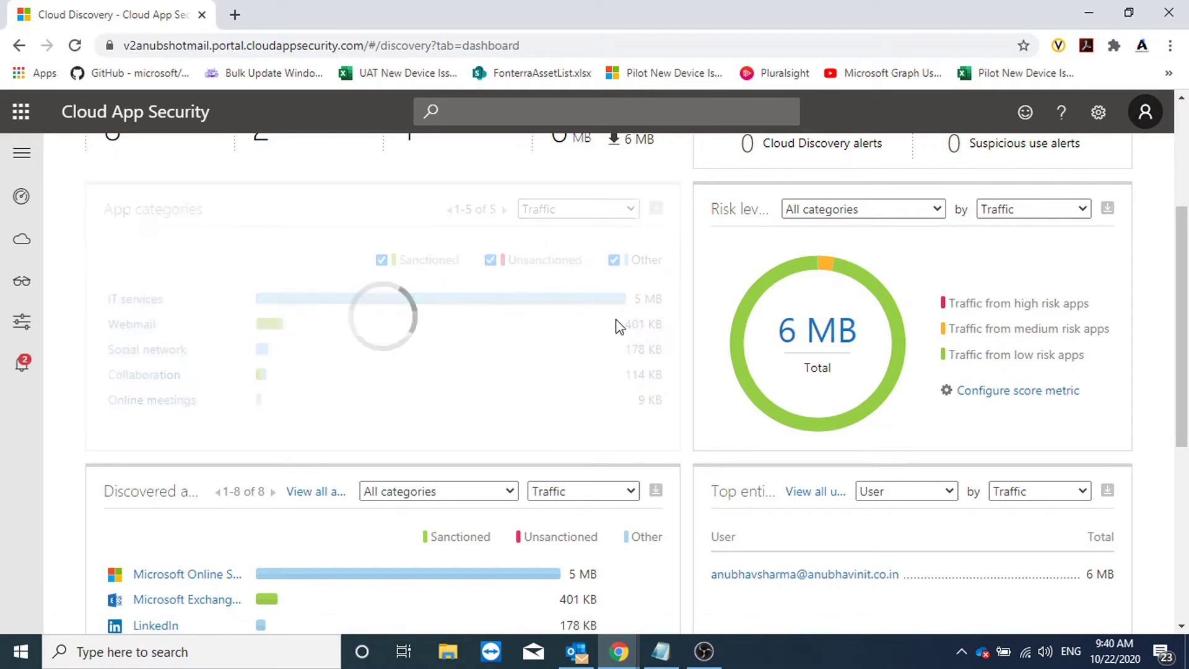
pyautogui.scroll(-4, 518, 399)
pyautogui.scroll(4, 518, 398)
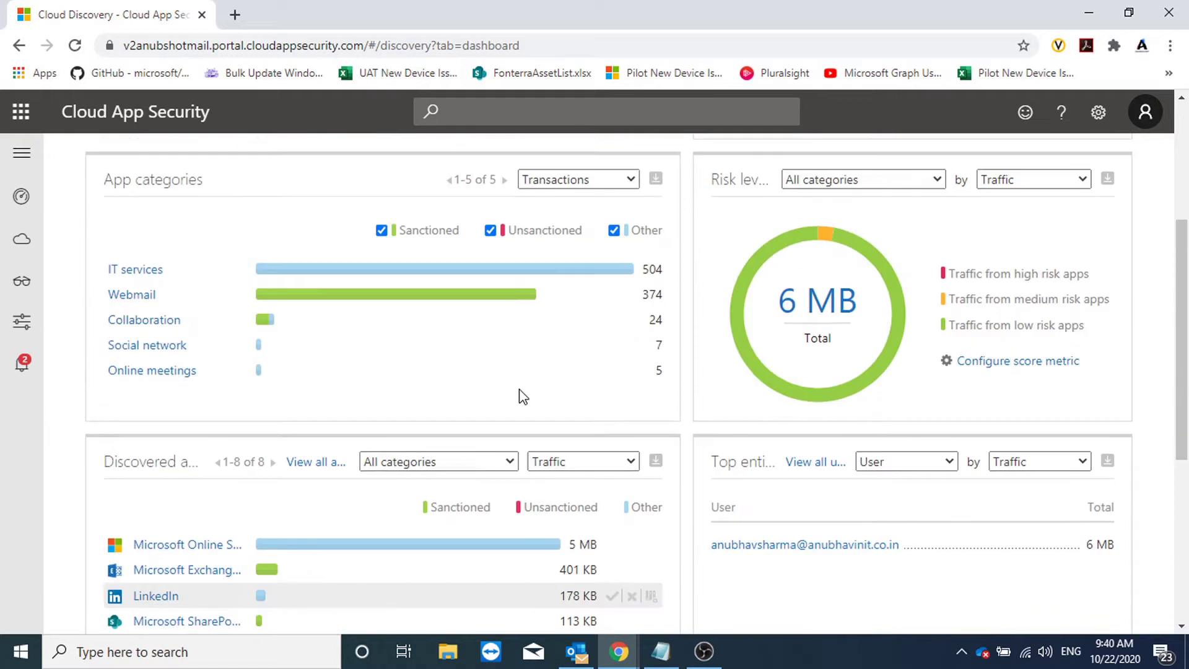
pyautogui.moveTo(317, 300)
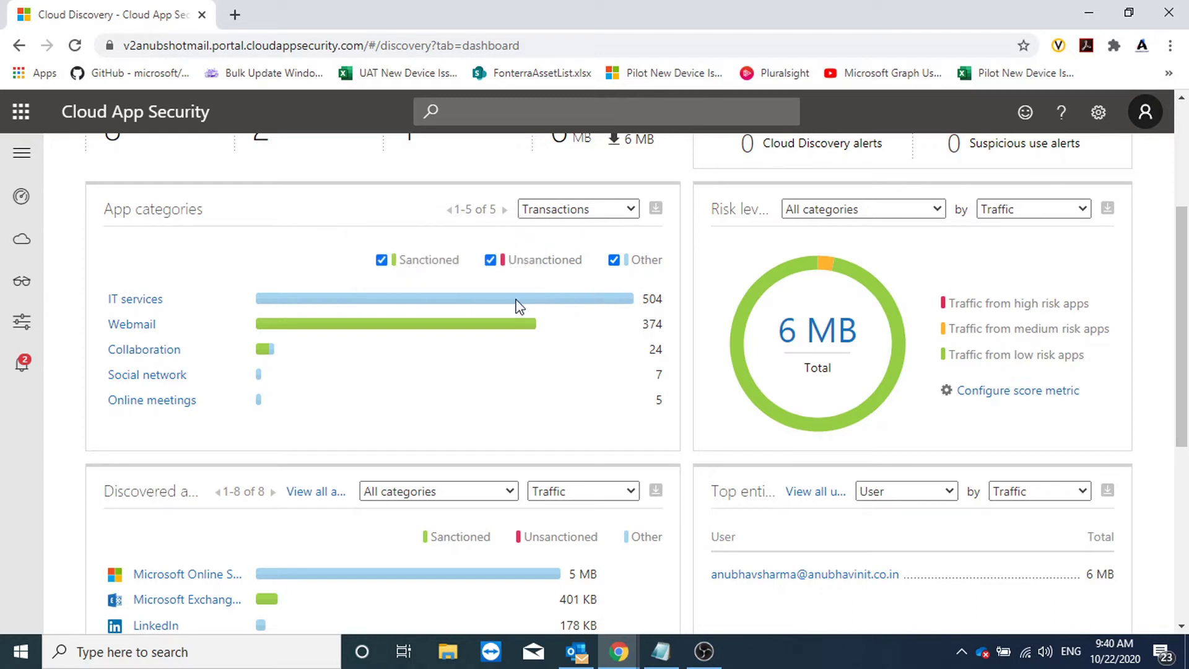
pyautogui.moveTo(547, 303)
pyautogui.scroll(-4, 587, 329)
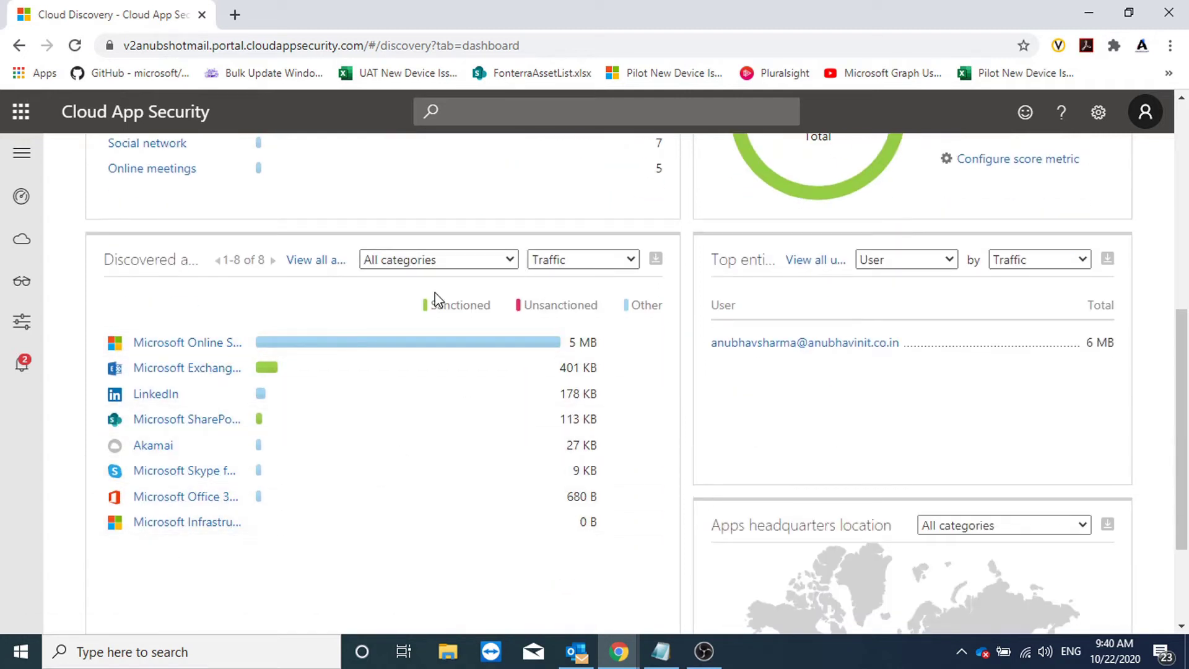
pyautogui.scroll(-3, 620, 323)
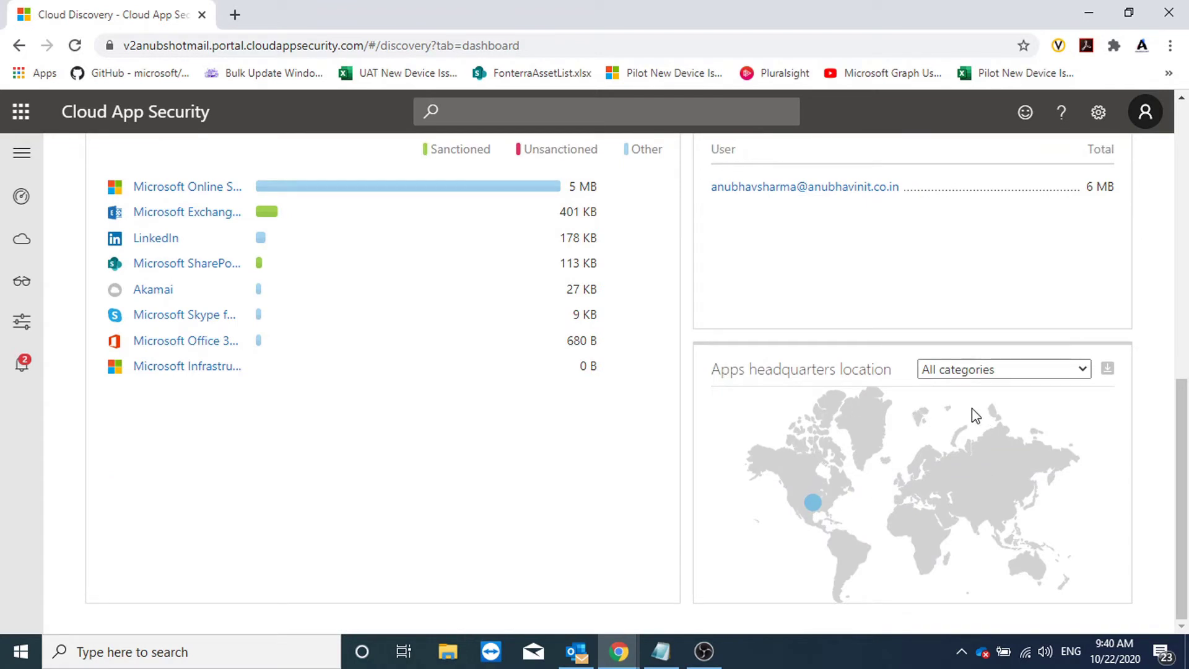
pyautogui.click(987, 370)
pyautogui.click(626, 474)
pyautogui.moveTo(815, 510)
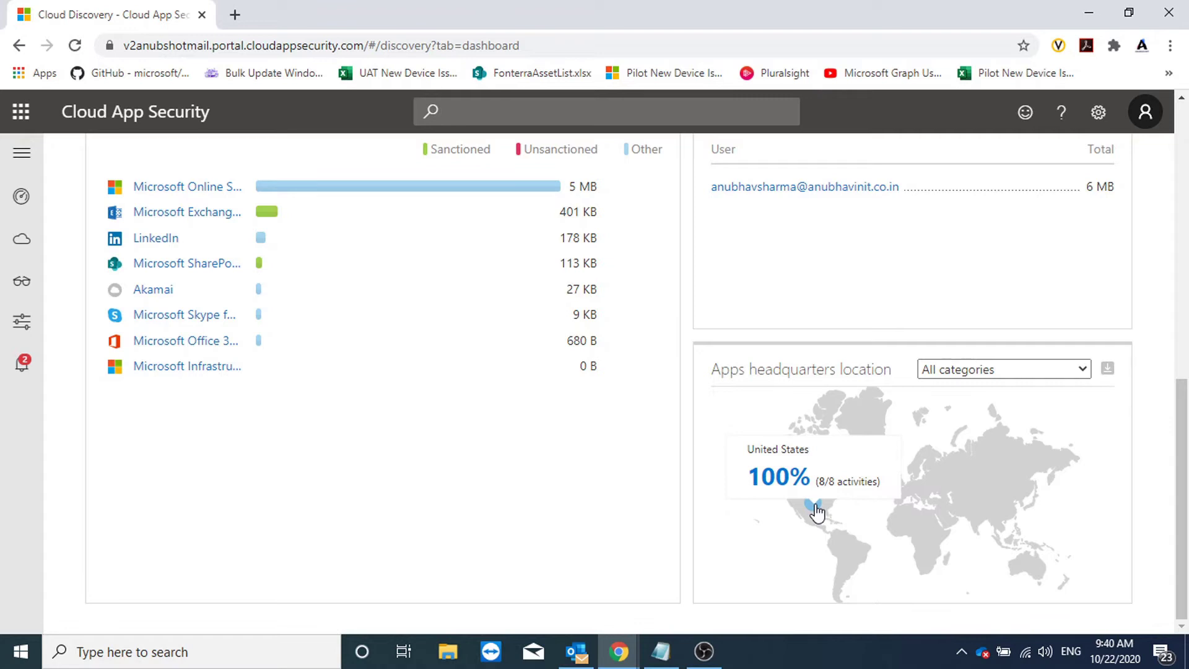
pyautogui.scroll(9, 459, 505)
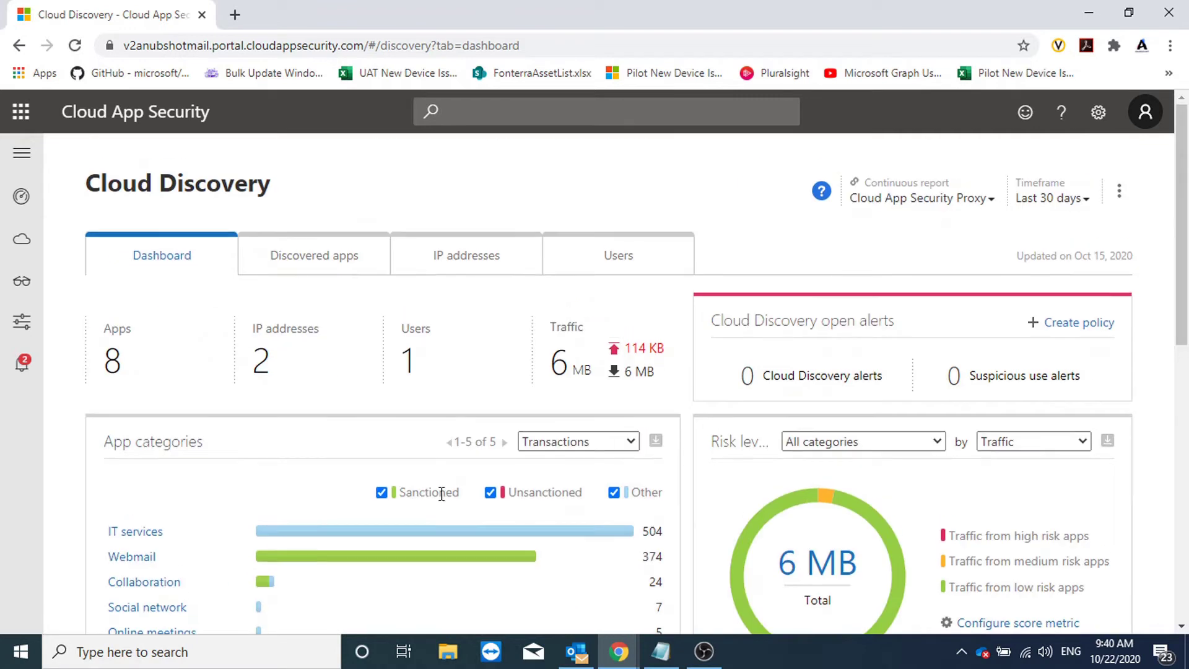
# Show the Discovered apps list with the filter set to Advanced conditions
pyautogui.click(301, 270)
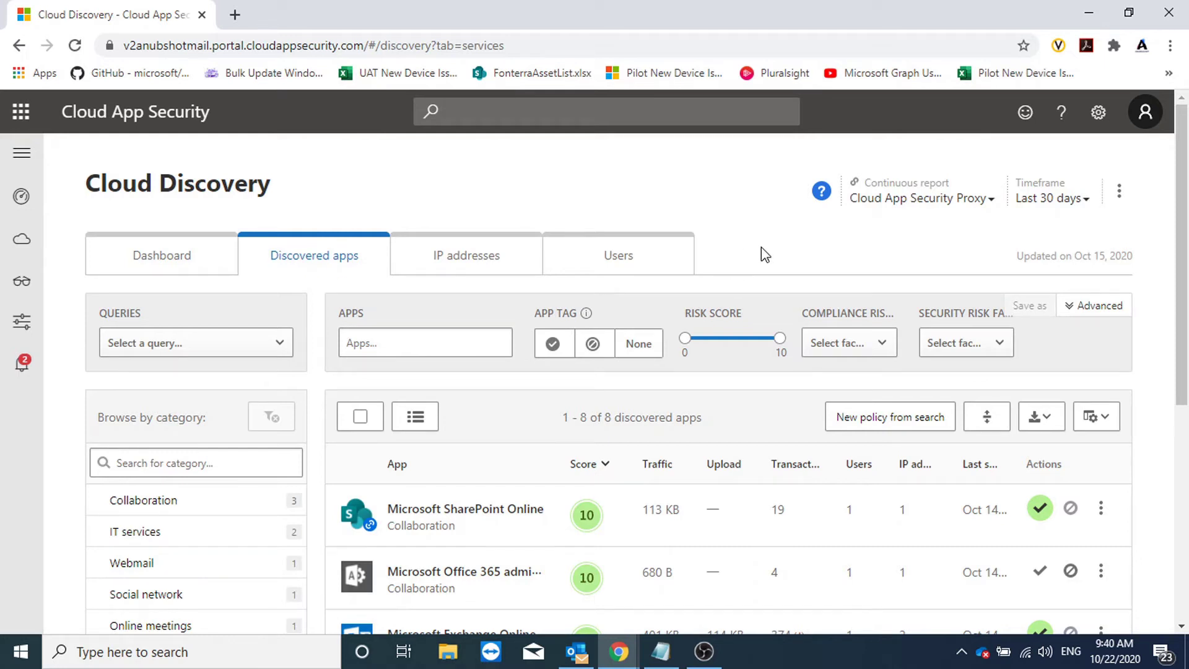
pyautogui.click(1097, 305)
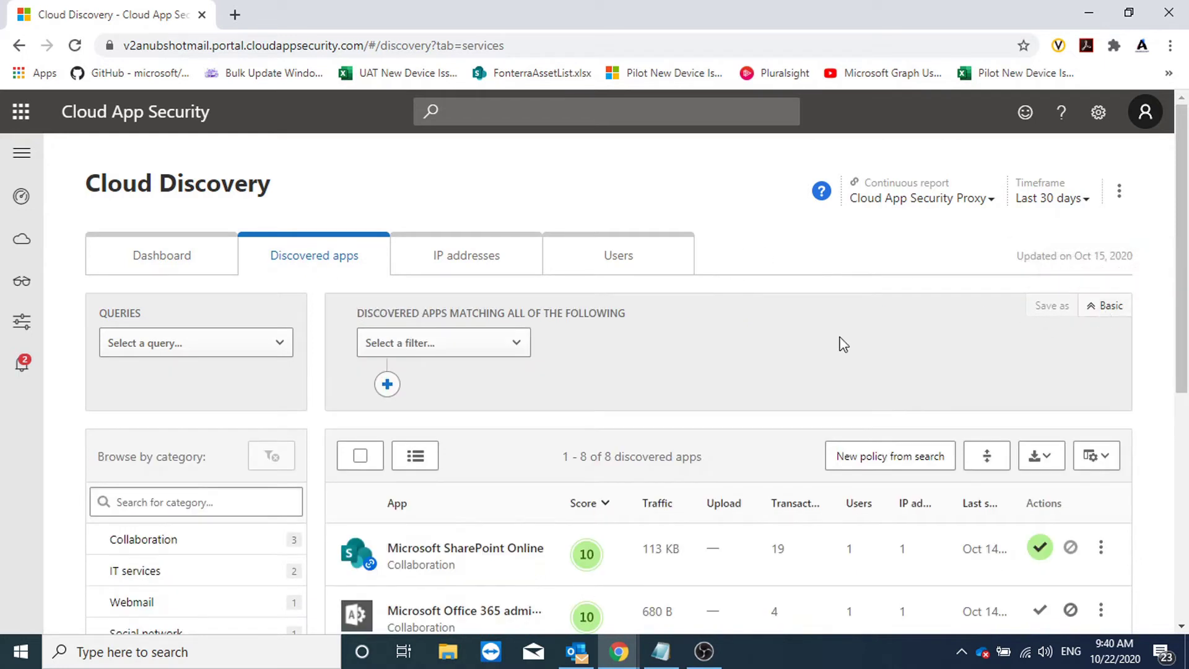
pyautogui.click(511, 350)
pyautogui.scroll(-1, 638, 428)
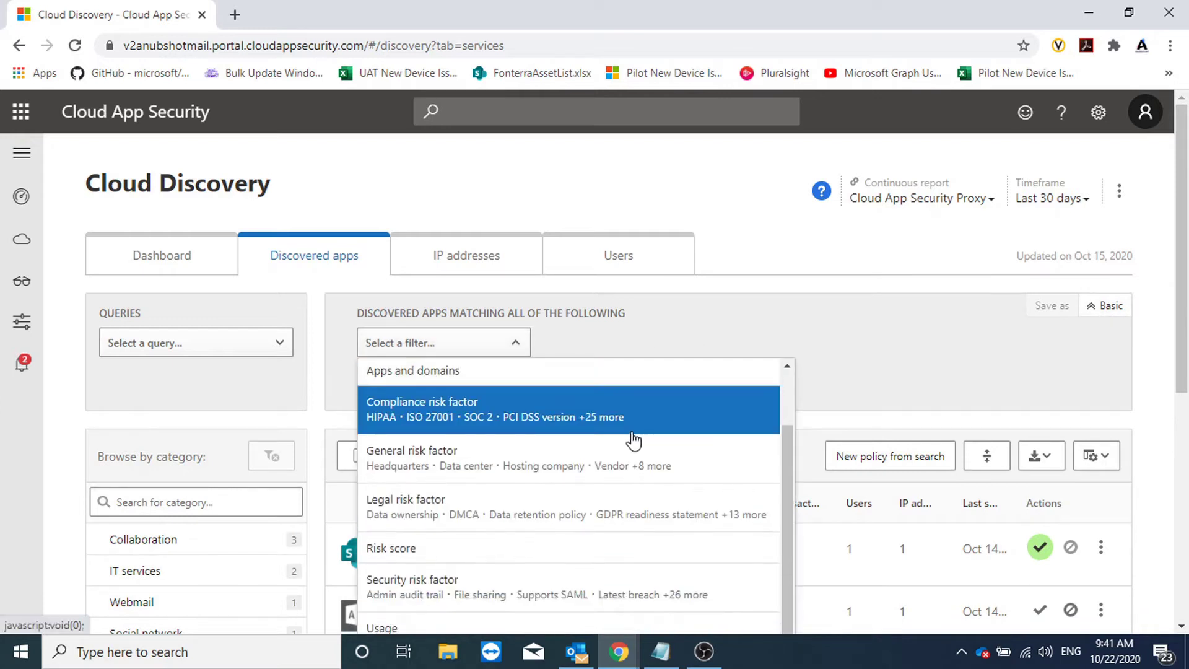
pyautogui.scroll(2, 567, 514)
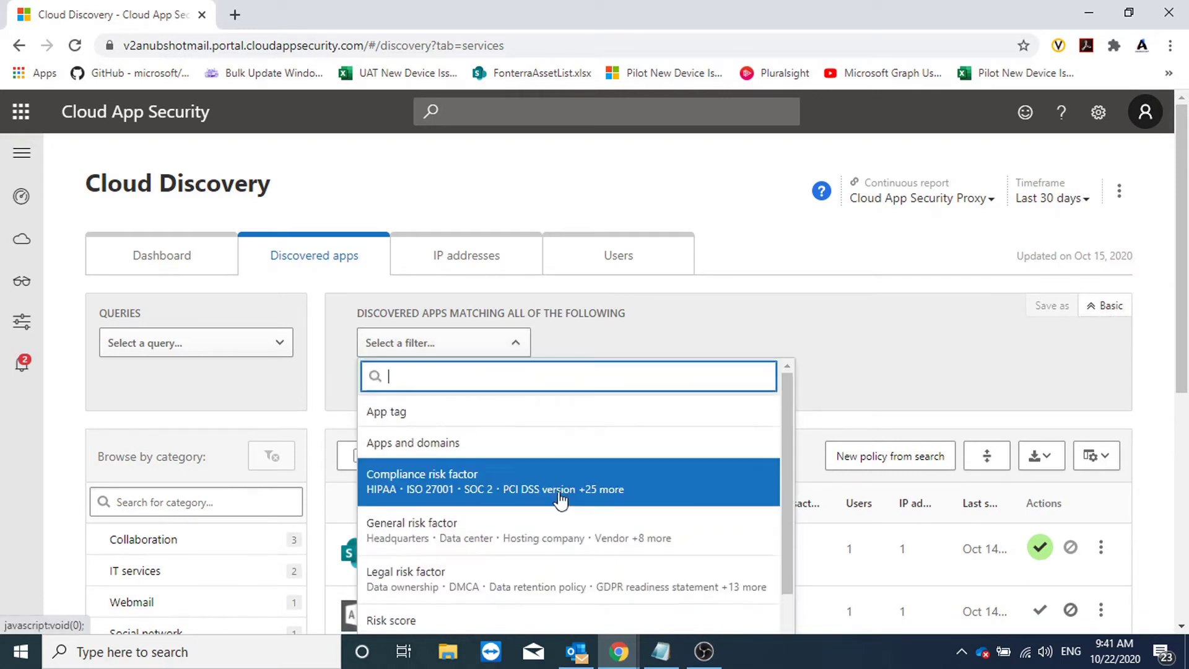
pyautogui.click(898, 344)
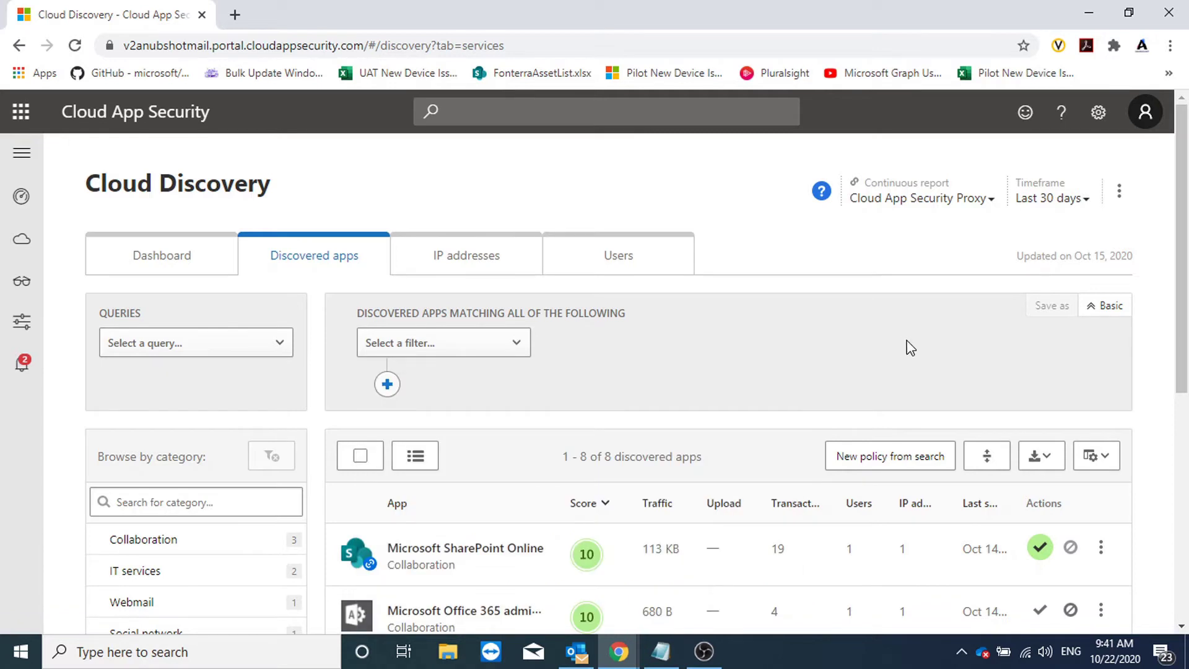
# Scroll through the 8 discovered apps, where Akamai scores 8 and LinkedIn 7
pyautogui.scroll(-3, 905, 347)
pyautogui.scroll(3, 605, 404)
pyautogui.scroll(-4, 608, 406)
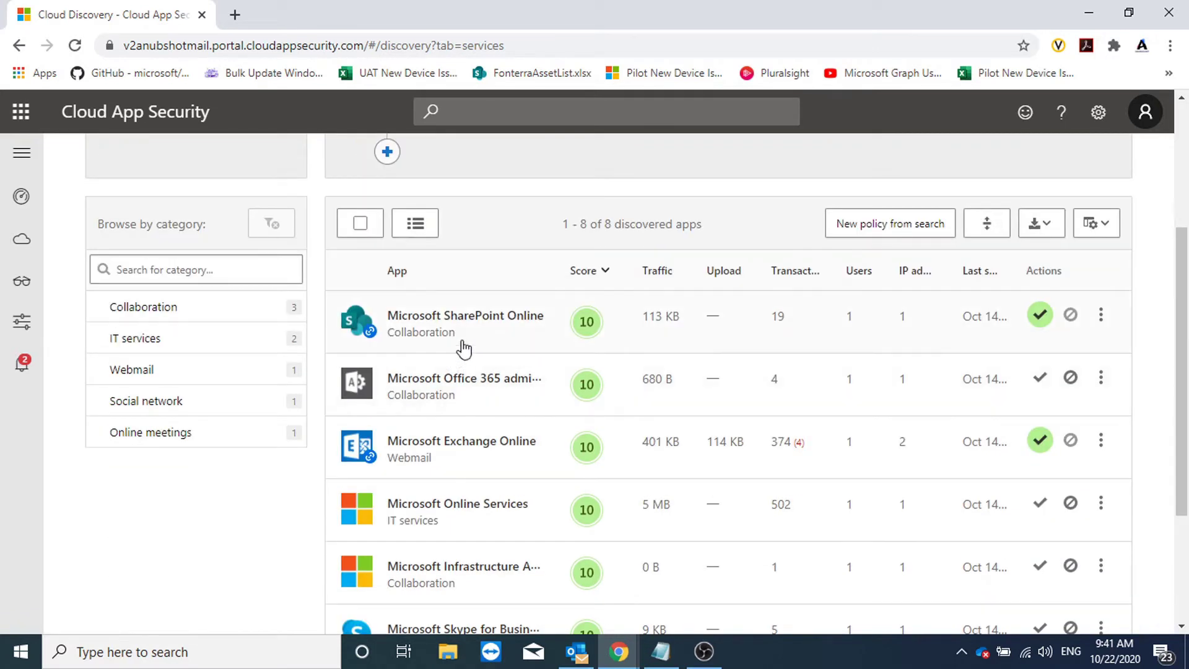
pyautogui.scroll(-3, 497, 338)
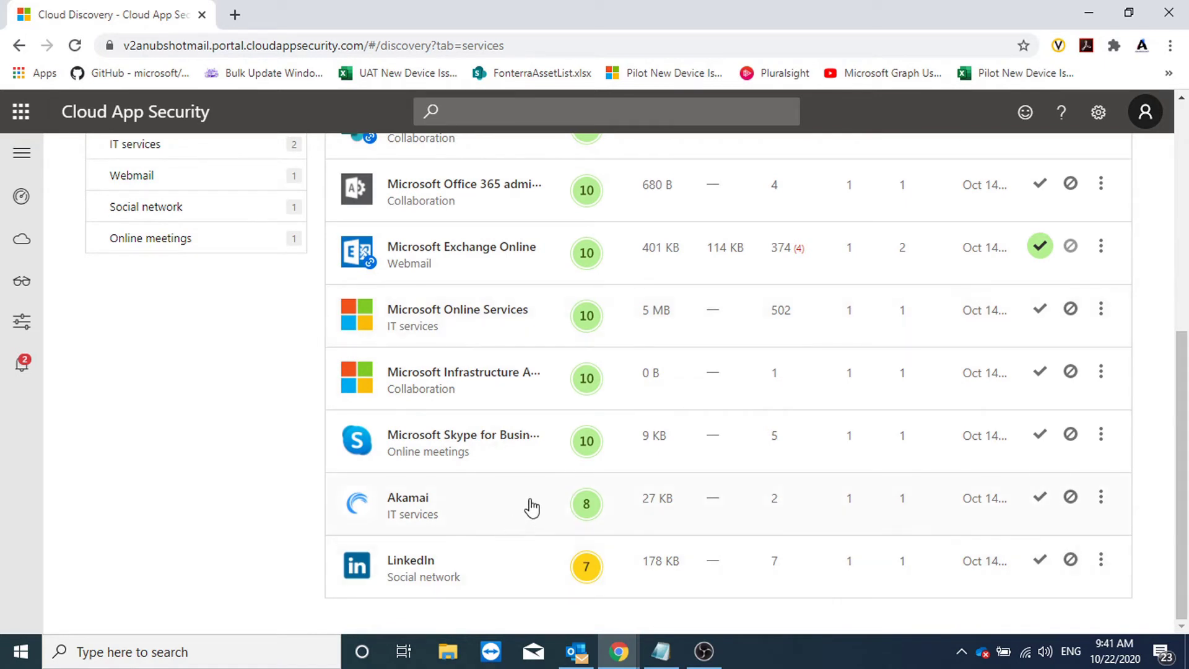
pyautogui.scroll(7, 533, 495)
pyautogui.scroll(-7, 538, 496)
# Review LinkedIn's Security and Compliance details, then bring up the Cloud Discovery more-actions menu
pyautogui.click(452, 586)
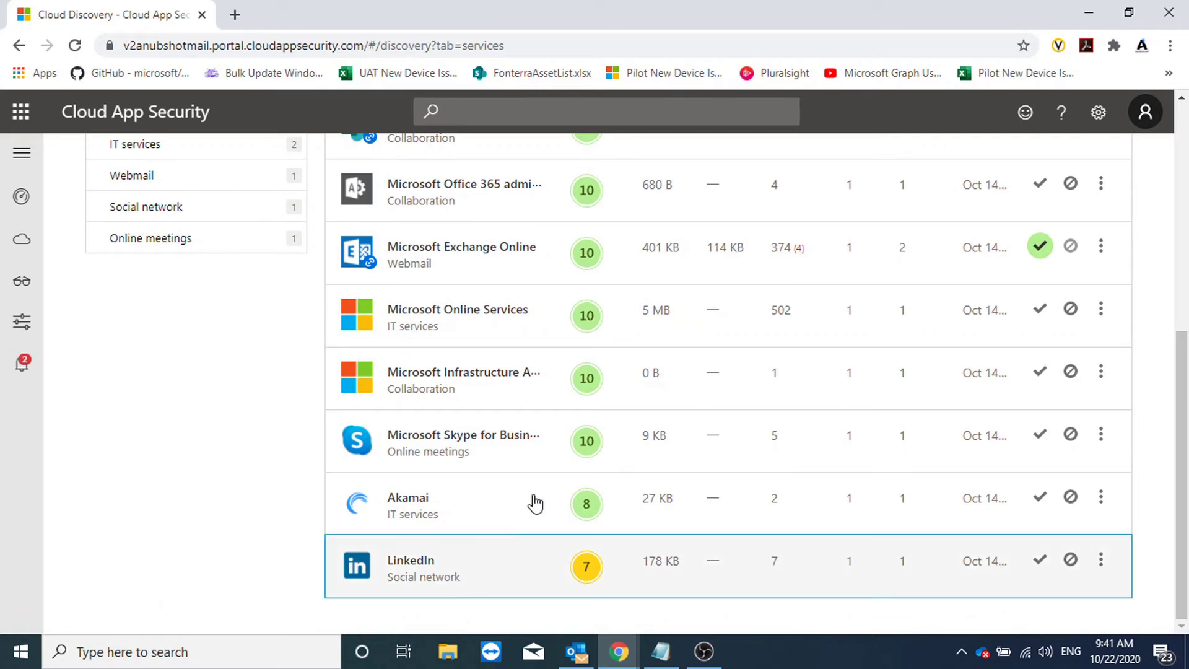
pyautogui.scroll(-7, 837, 532)
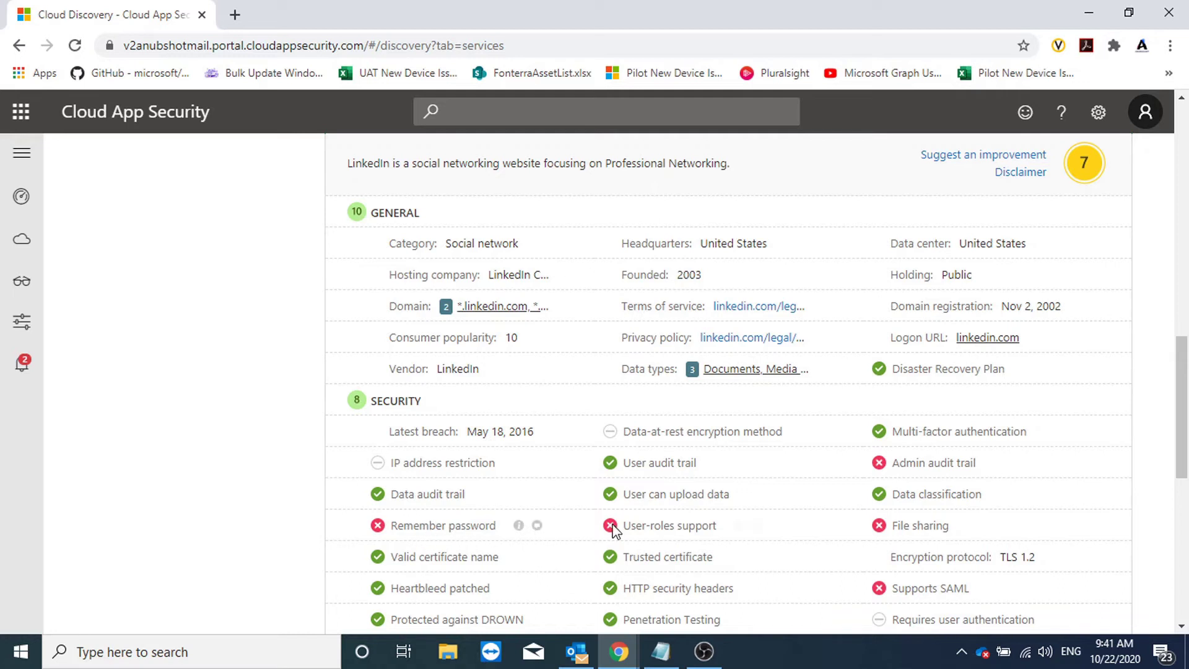
pyautogui.scroll(-4, 886, 518)
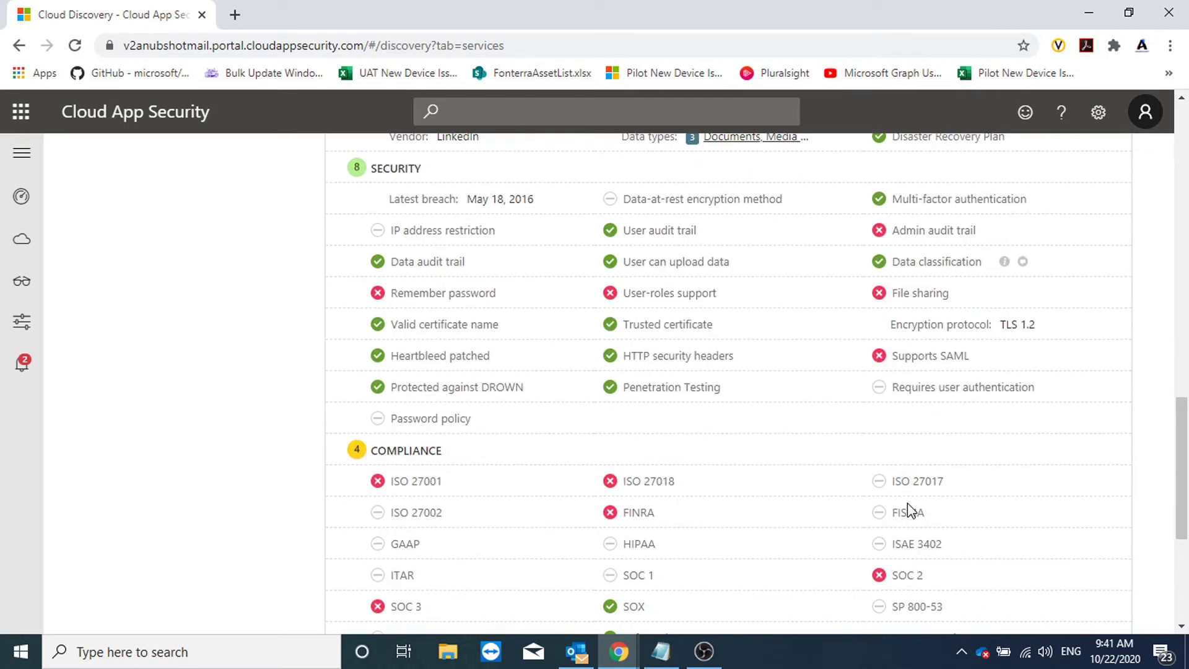
pyautogui.scroll(-4, 908, 503)
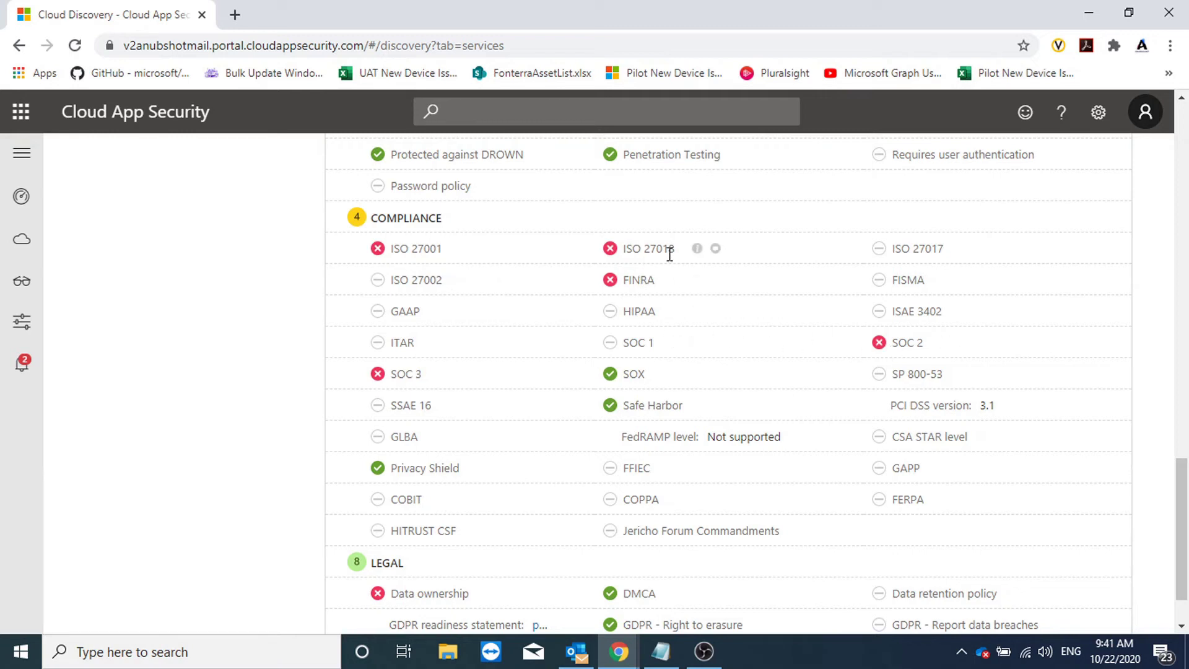
pyautogui.scroll(-2, 552, 469)
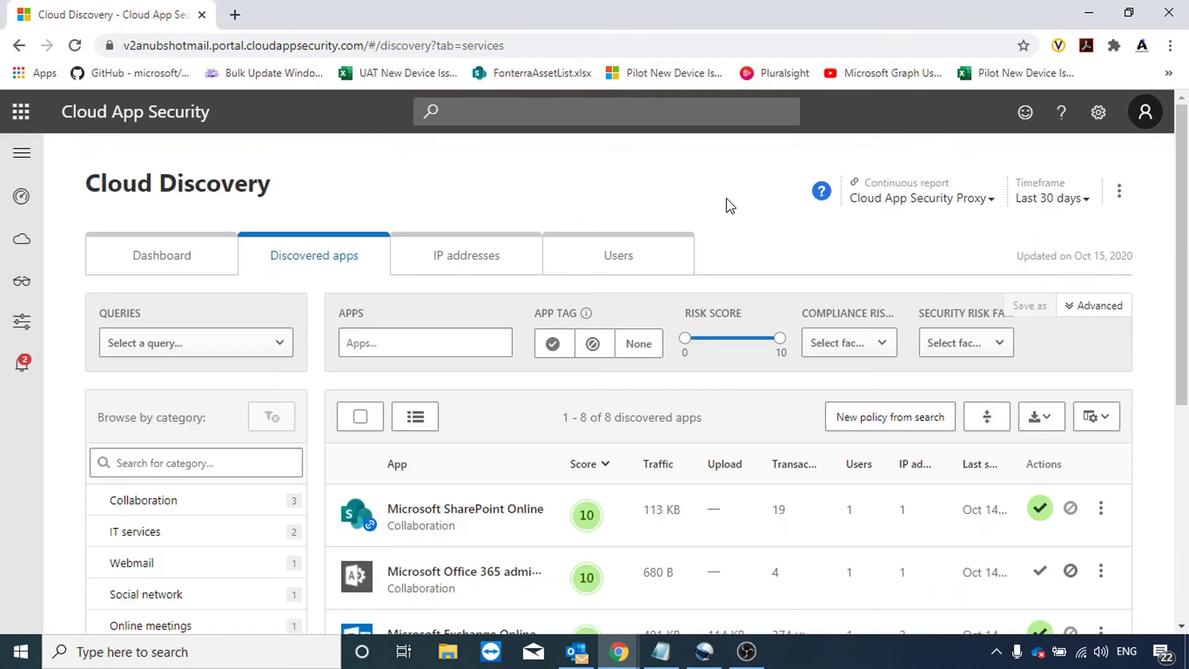
pyautogui.click(1120, 193)
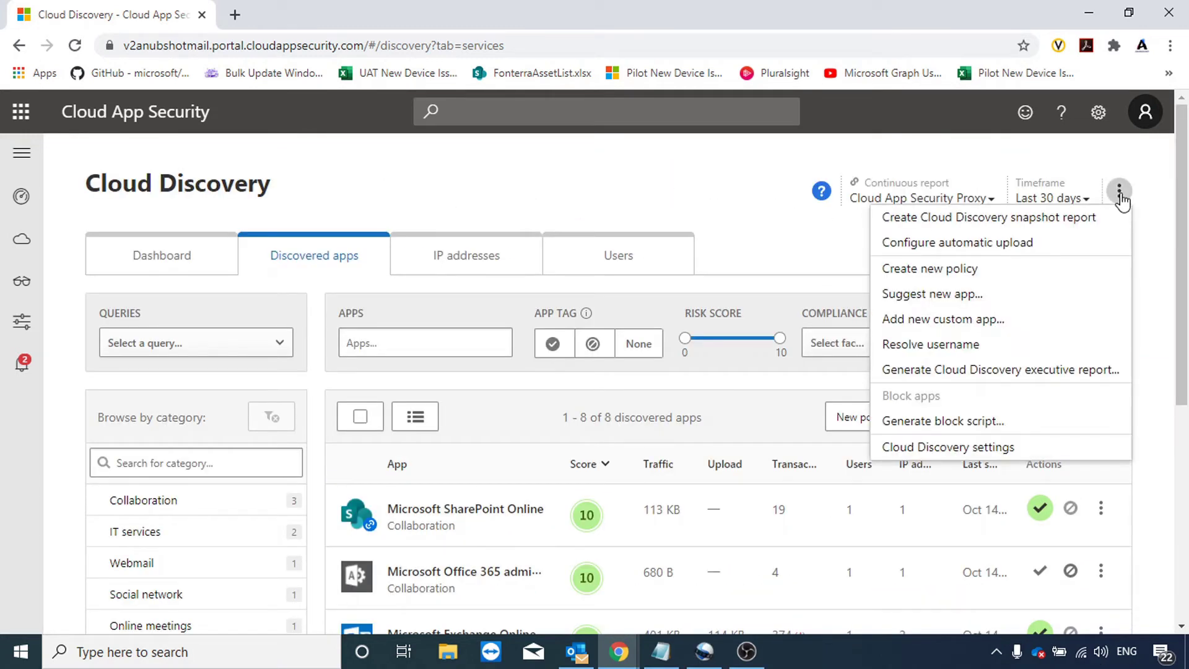
pyautogui.click(1096, 118)
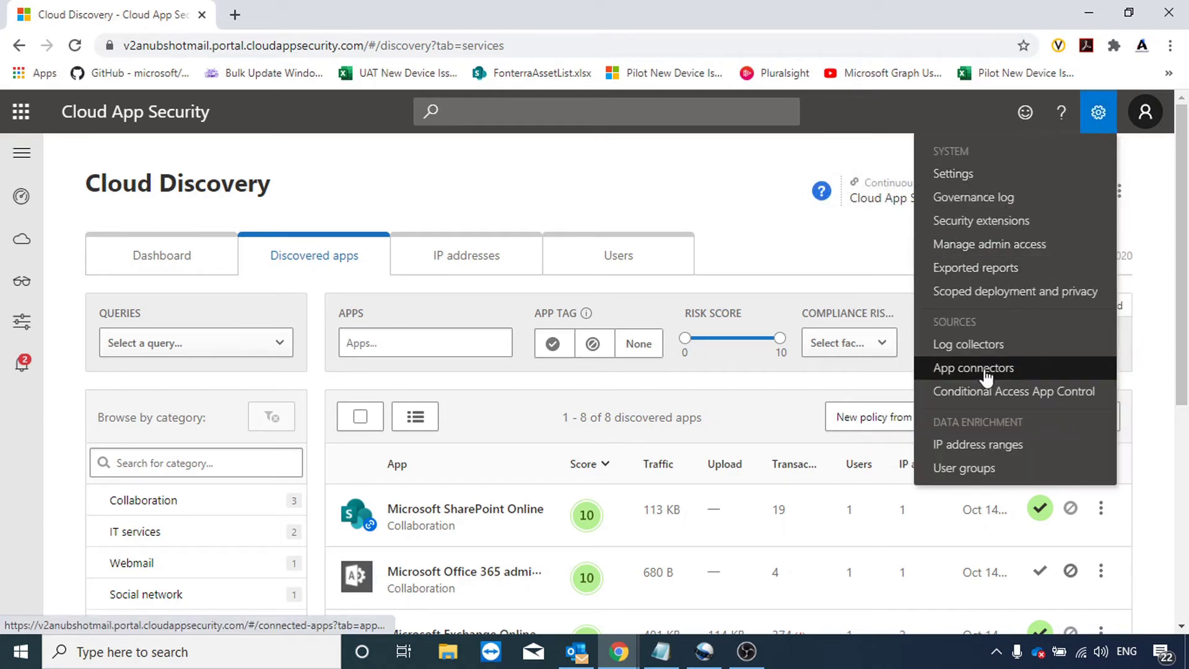
pyautogui.click(985, 350)
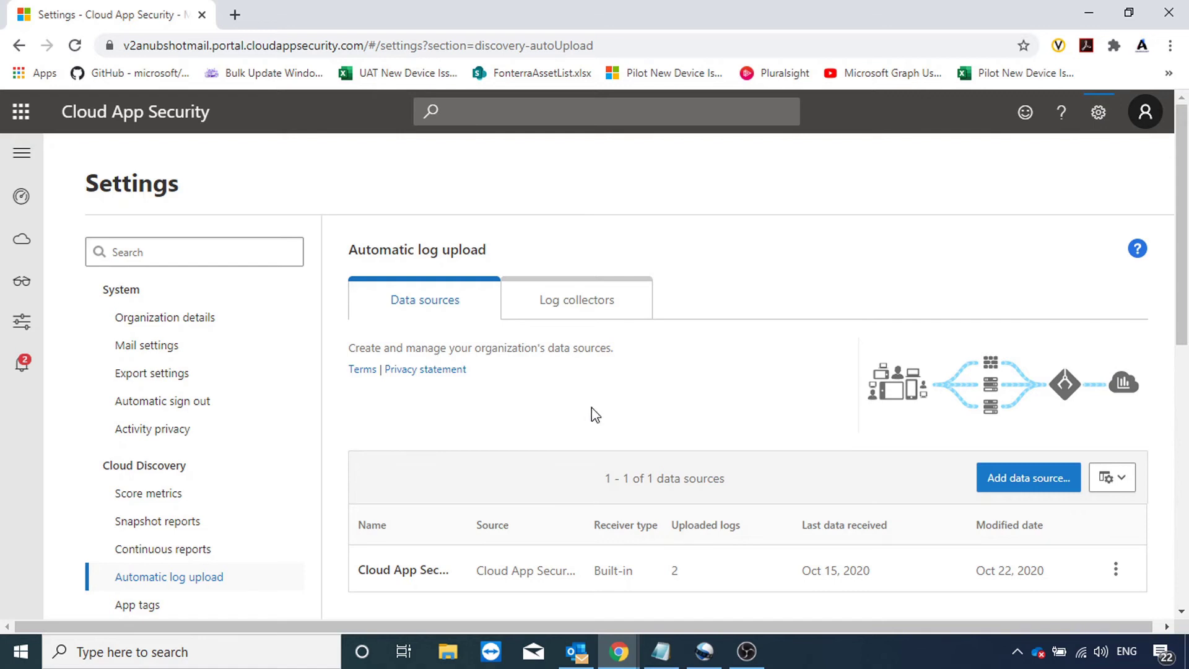
pyautogui.scroll(-3, 592, 403)
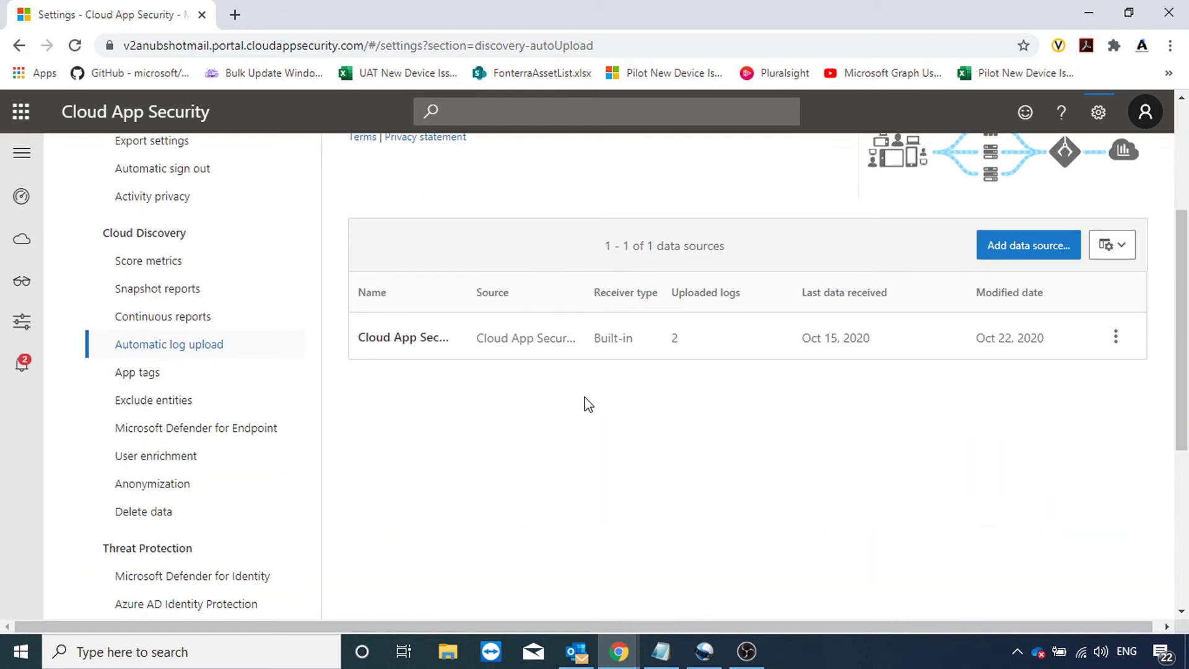
pyautogui.scroll(3, 589, 404)
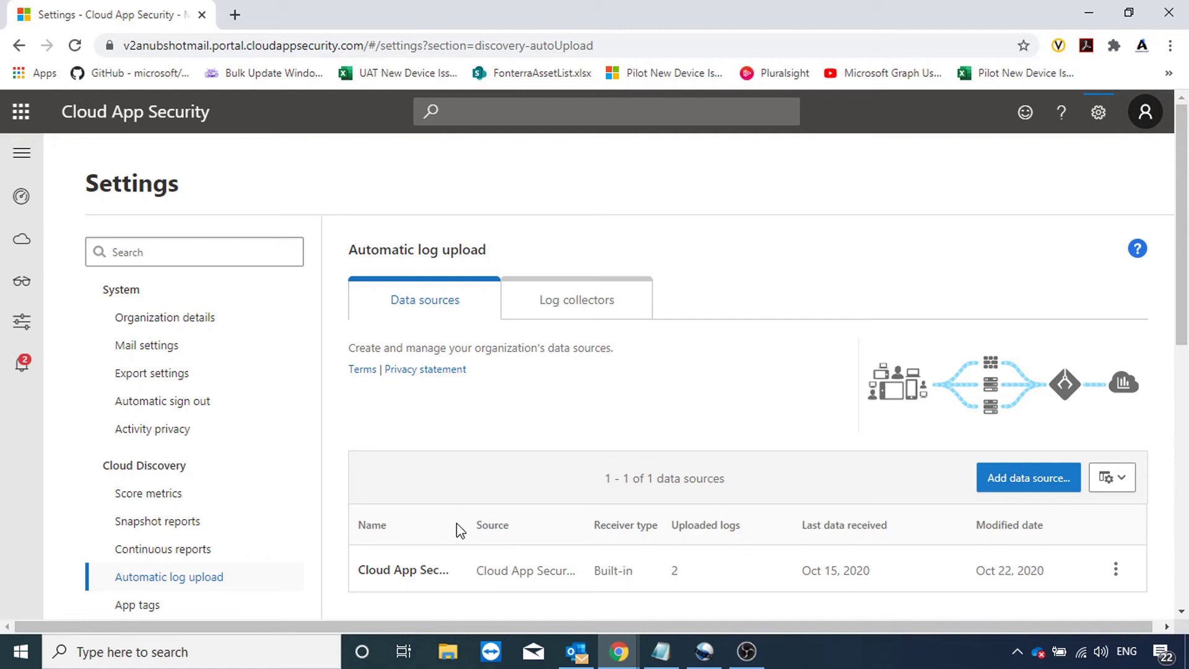
pyautogui.moveTo(465, 524); pyautogui.dragTo(502, 520)
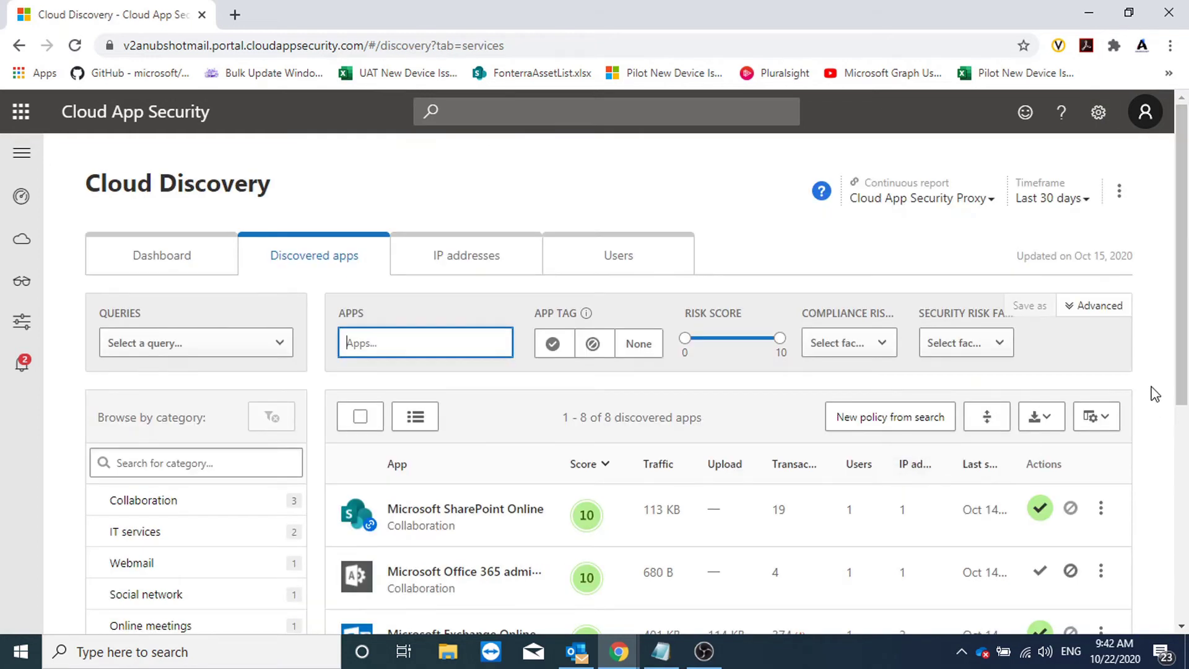
# Tag LinkedIn and Akamai as Unsanctioned from the Actions column of the Discovered apps list
pyautogui.scroll(-6, 1155, 394)
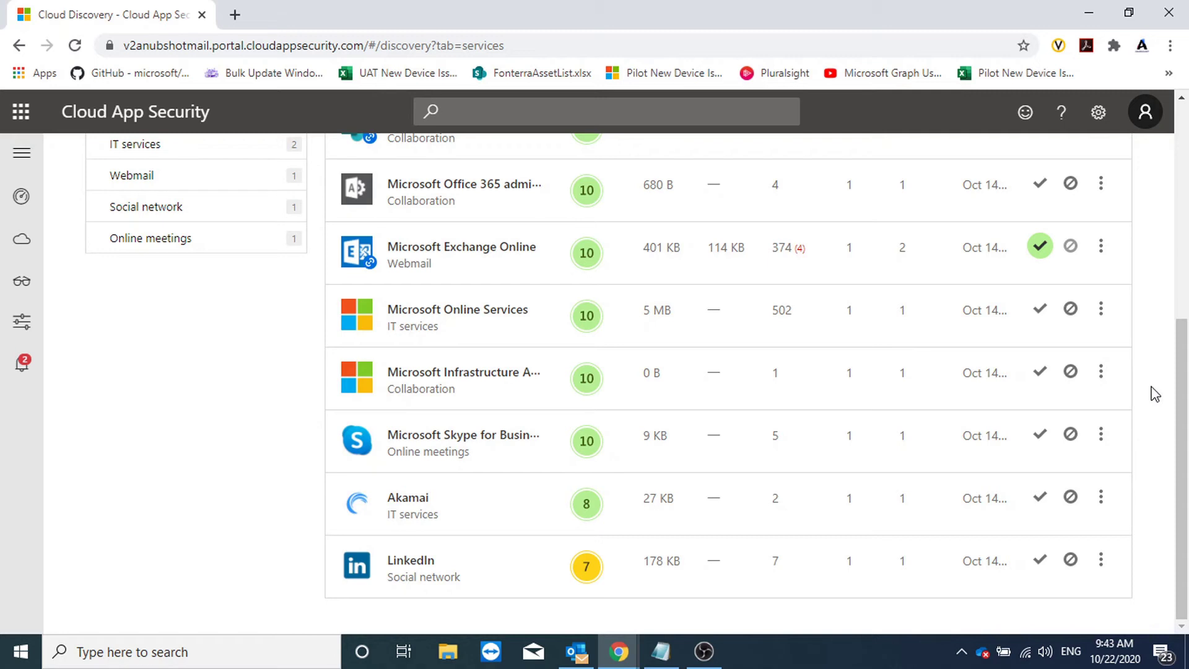
pyautogui.scroll(6, 620, 390)
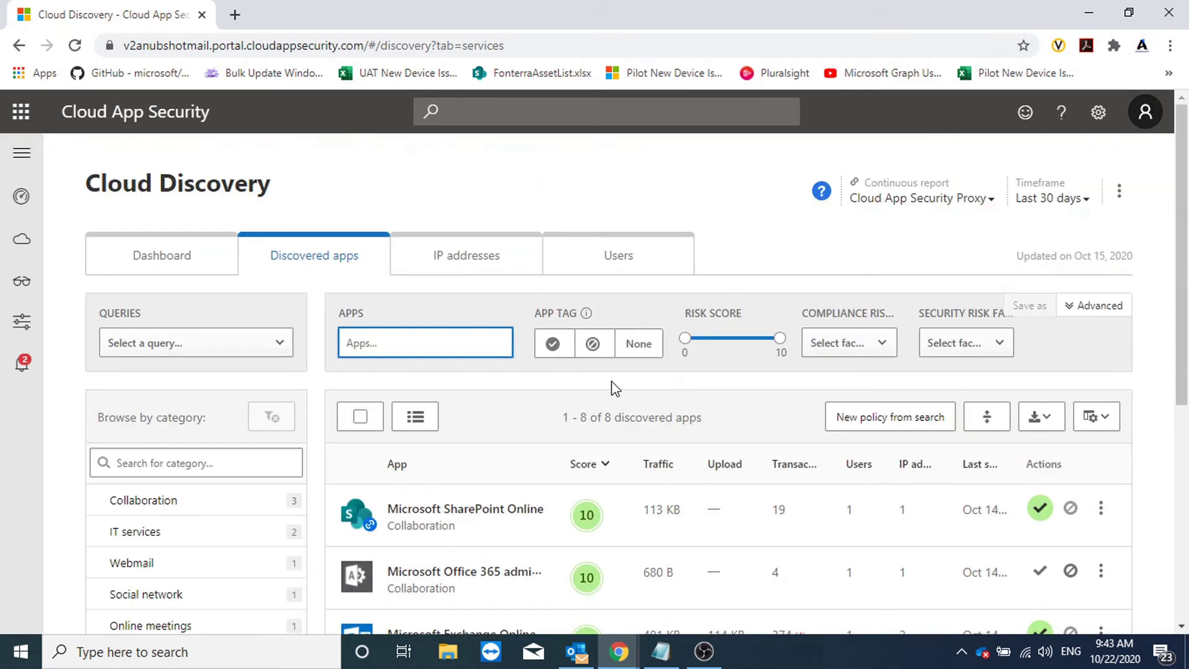
pyautogui.scroll(-6, 610, 388)
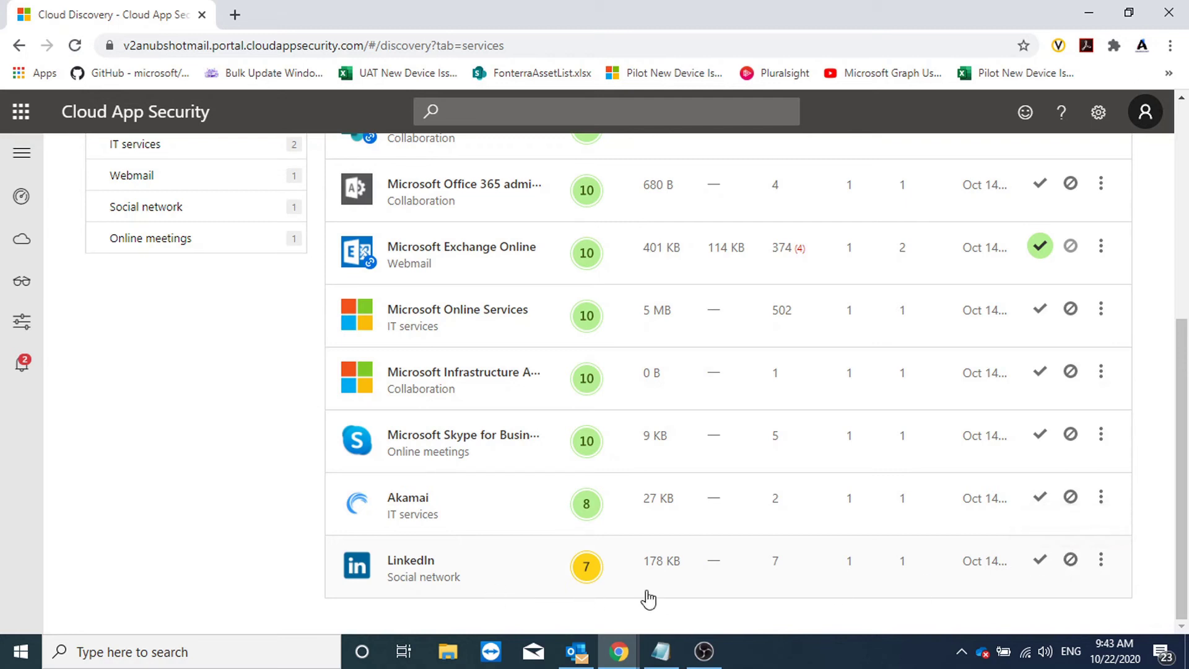
pyautogui.click(1072, 561)
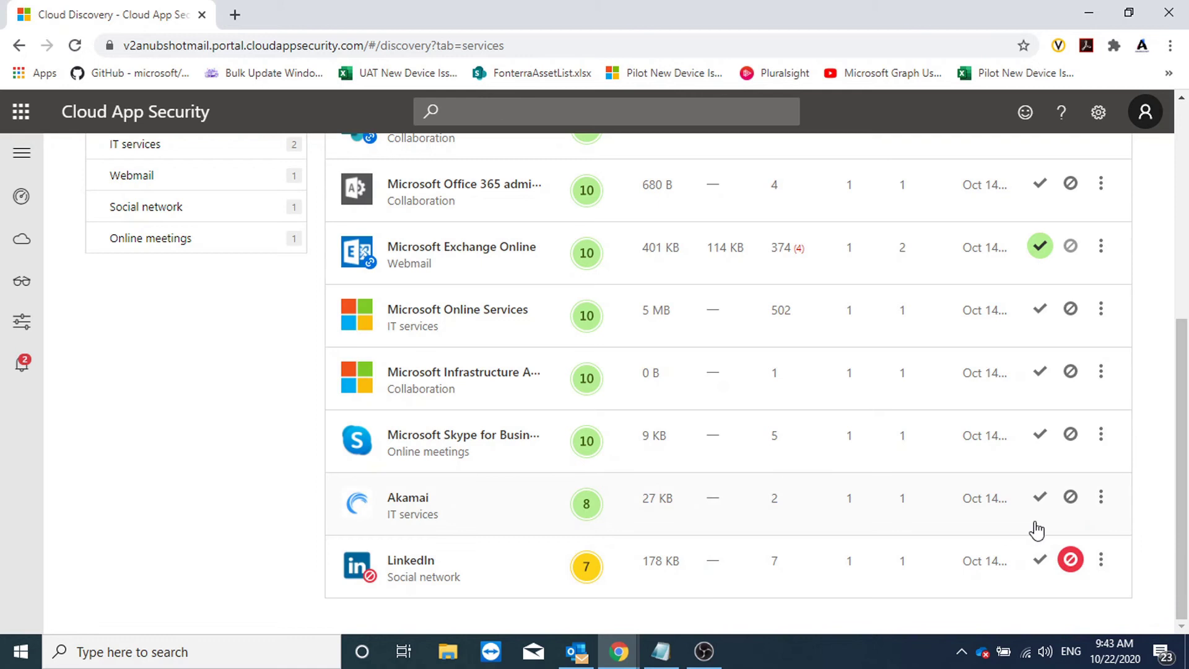
pyautogui.click(1072, 497)
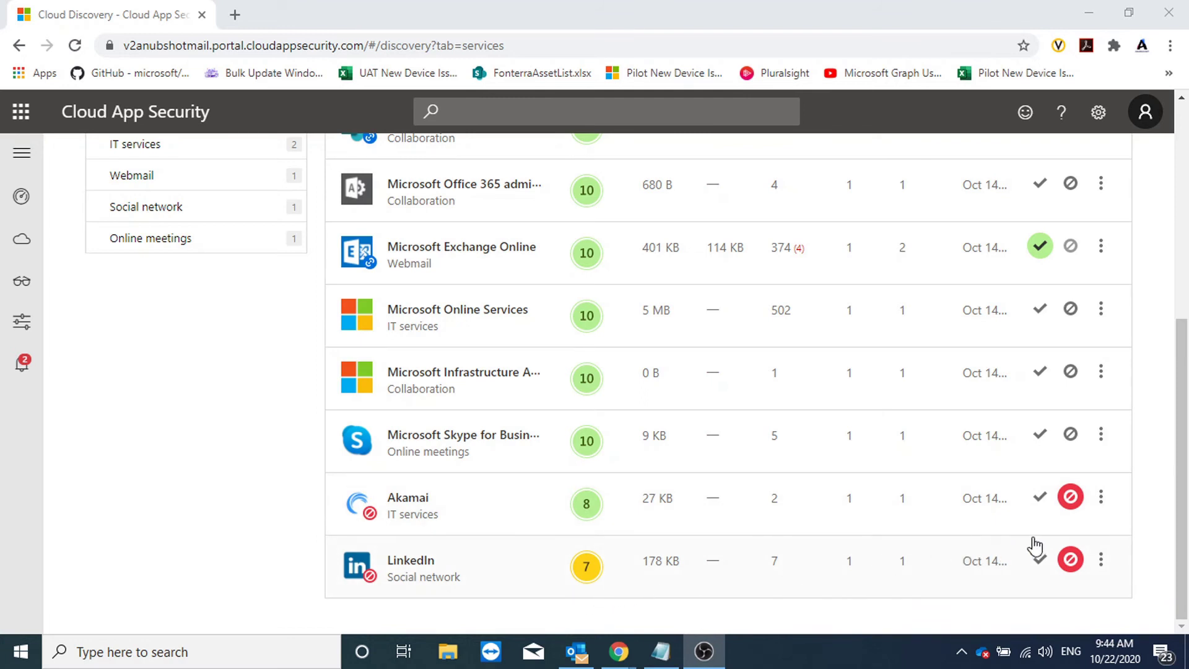
pyautogui.scroll(5, 1036, 547)
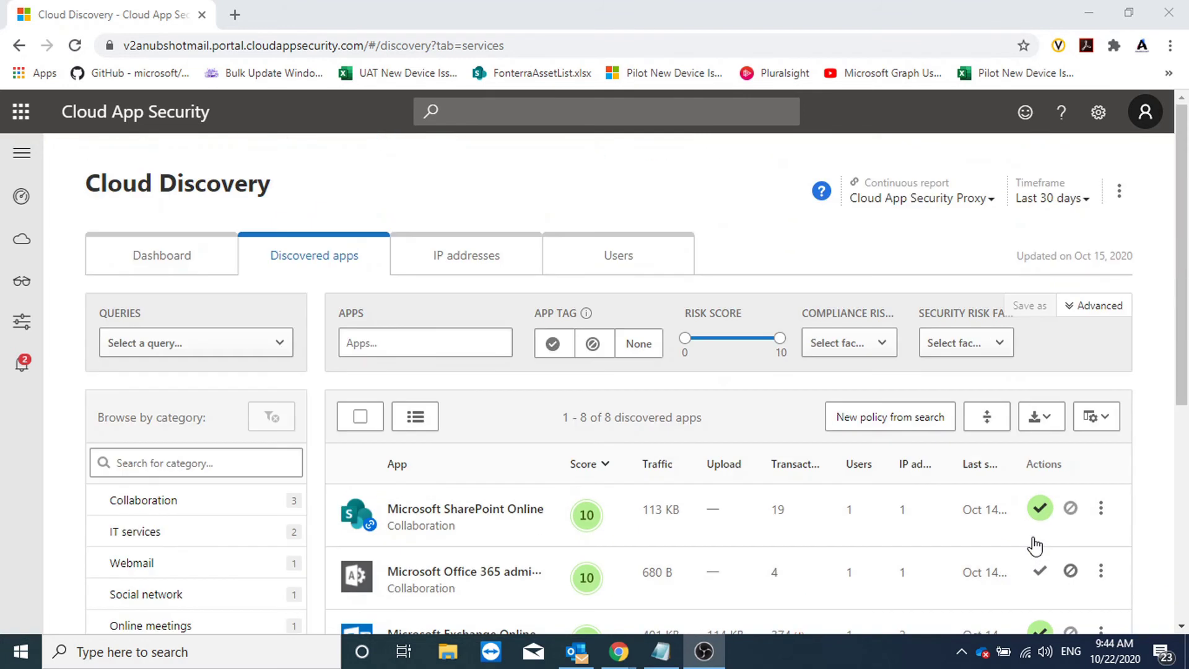
pyautogui.click(1122, 205)
# Generate a BlueCoat ProxySG block script for the unsanctioned apps and open the downloaded file
pyautogui.click(1122, 202)
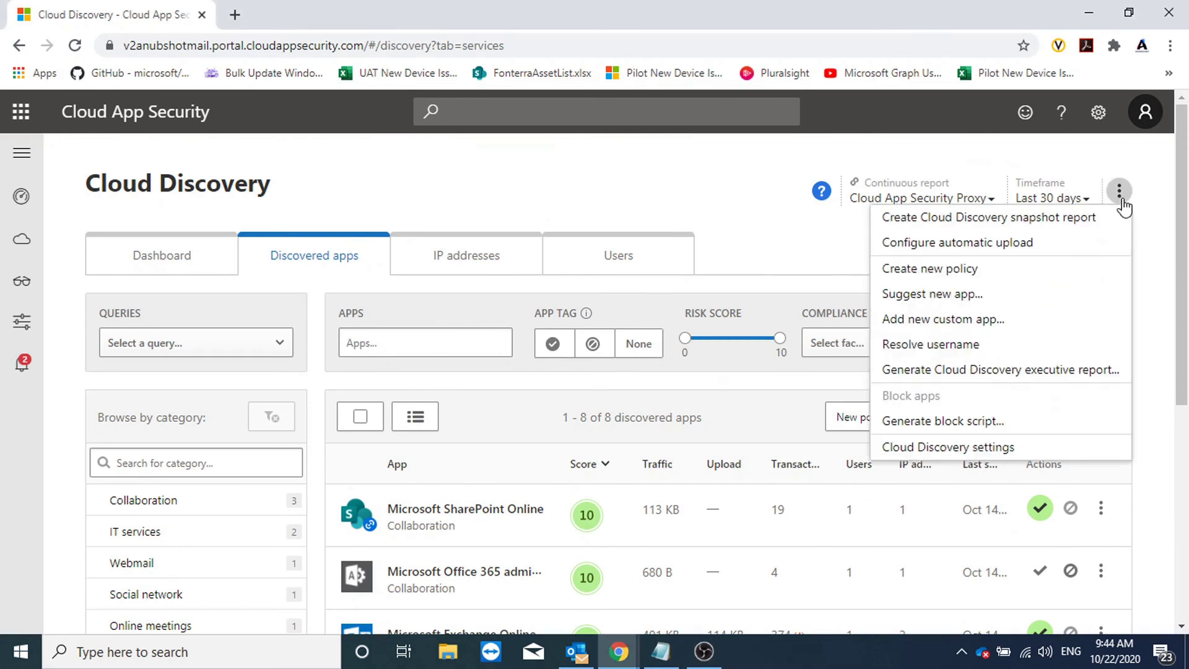
pyautogui.click(984, 426)
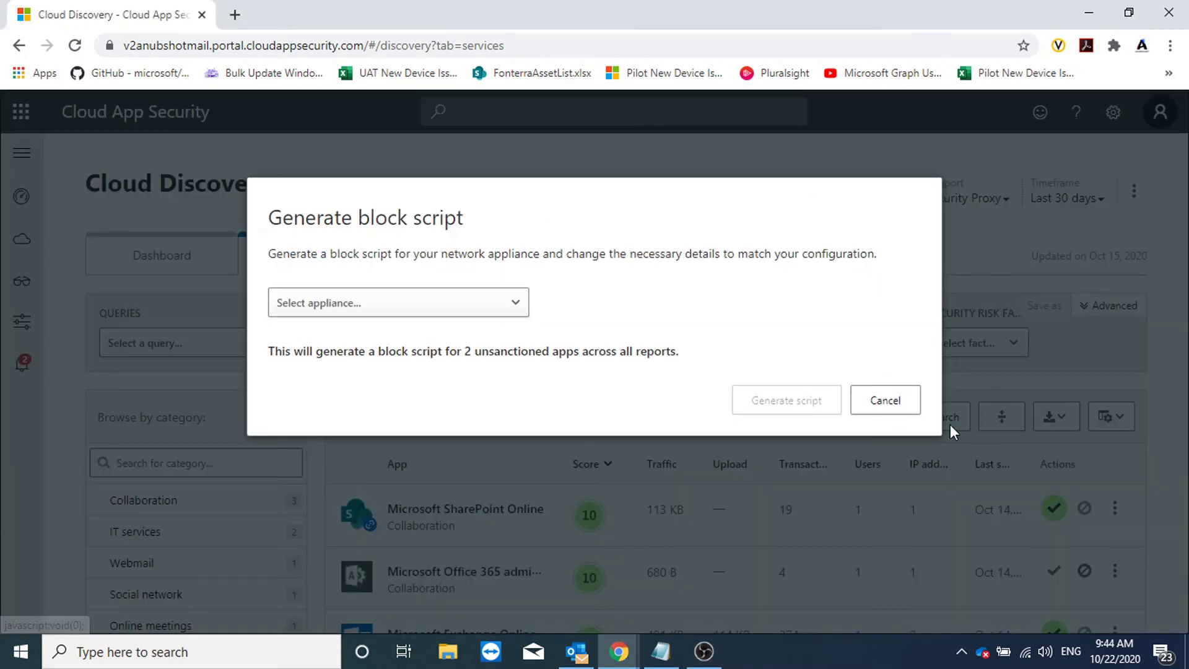
pyautogui.click(488, 311)
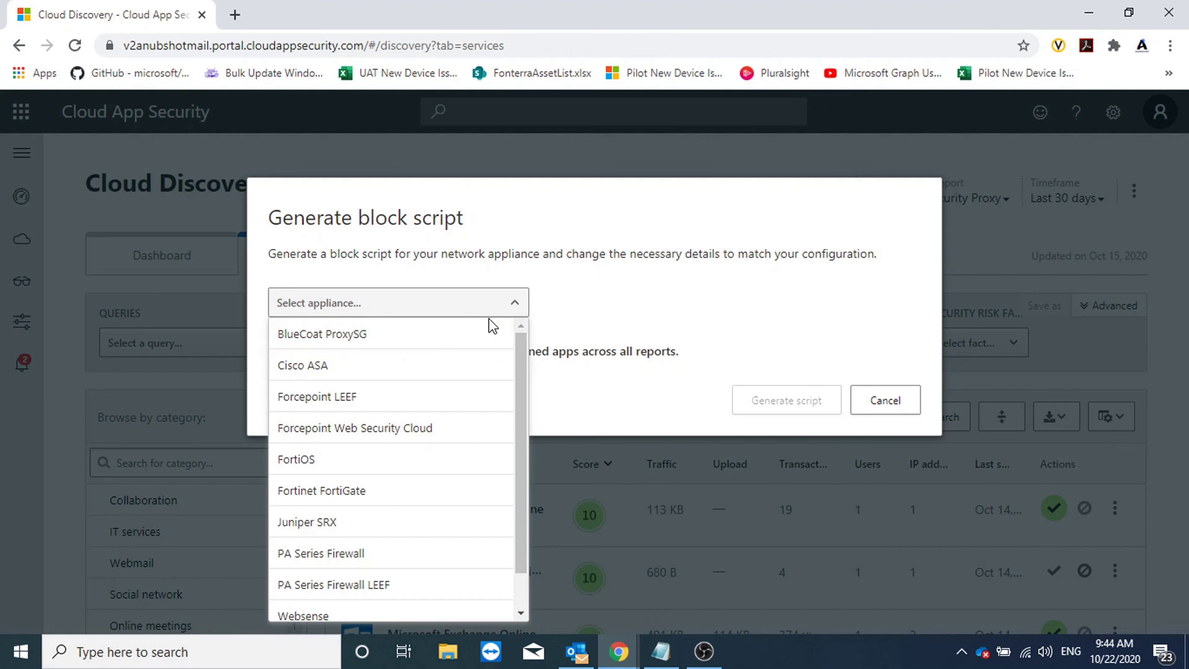
pyautogui.scroll(-1, 472, 389)
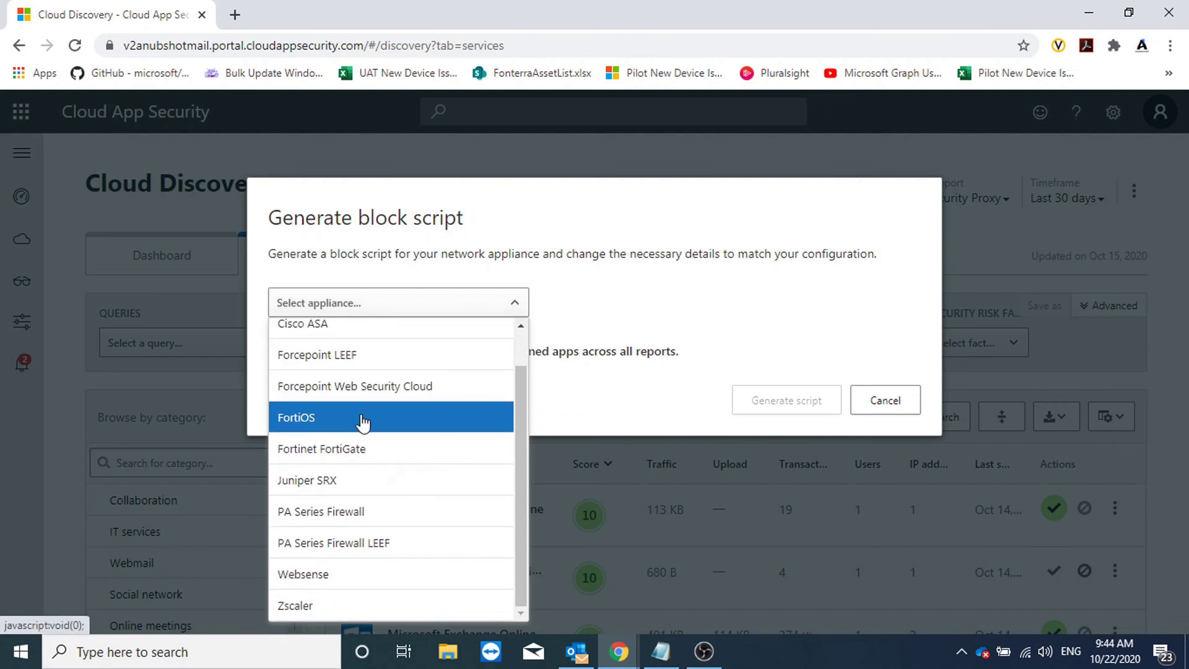
pyautogui.scroll(1, 369, 406)
pyautogui.click(421, 336)
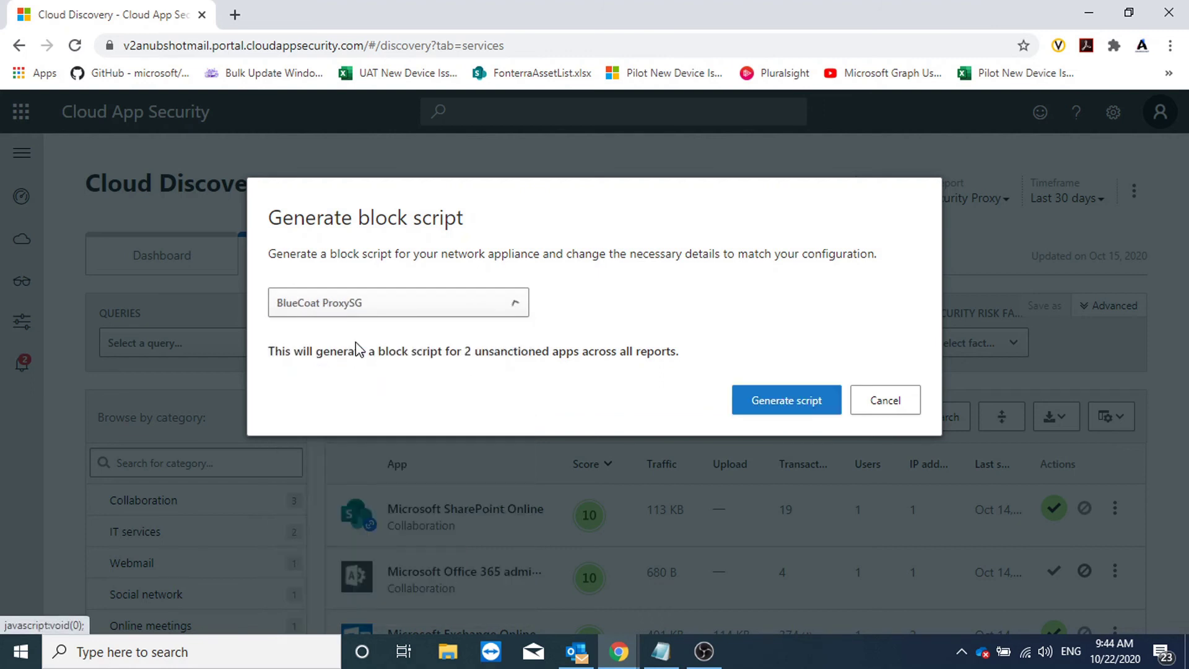
pyautogui.click(802, 404)
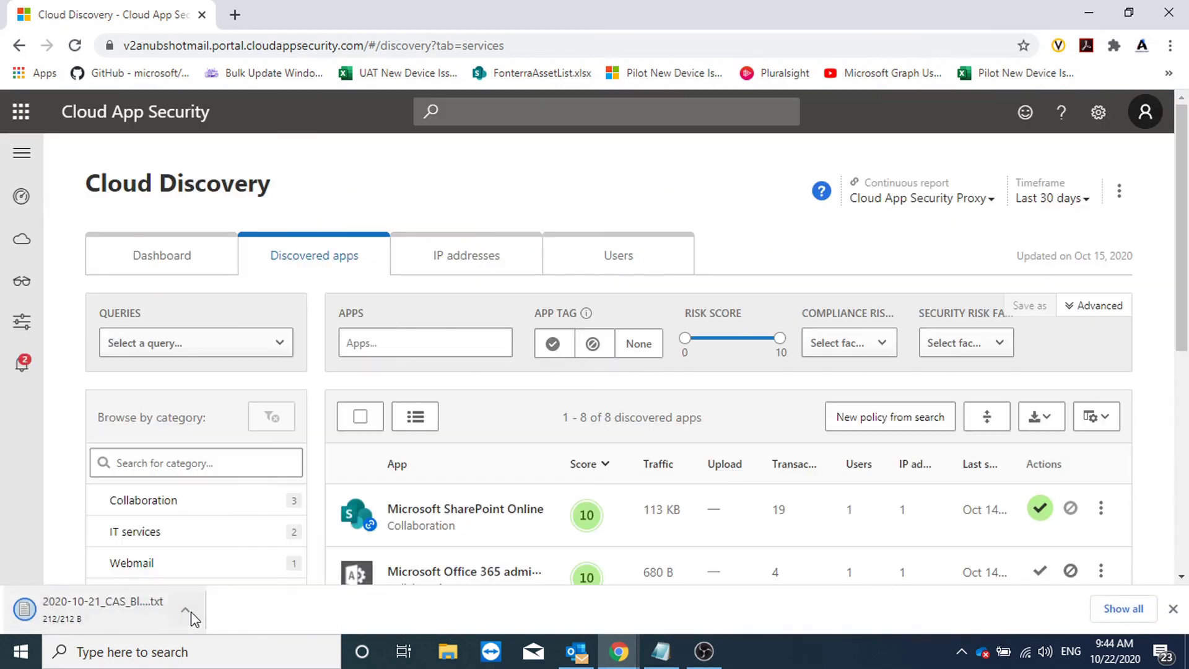
pyautogui.click(188, 611)
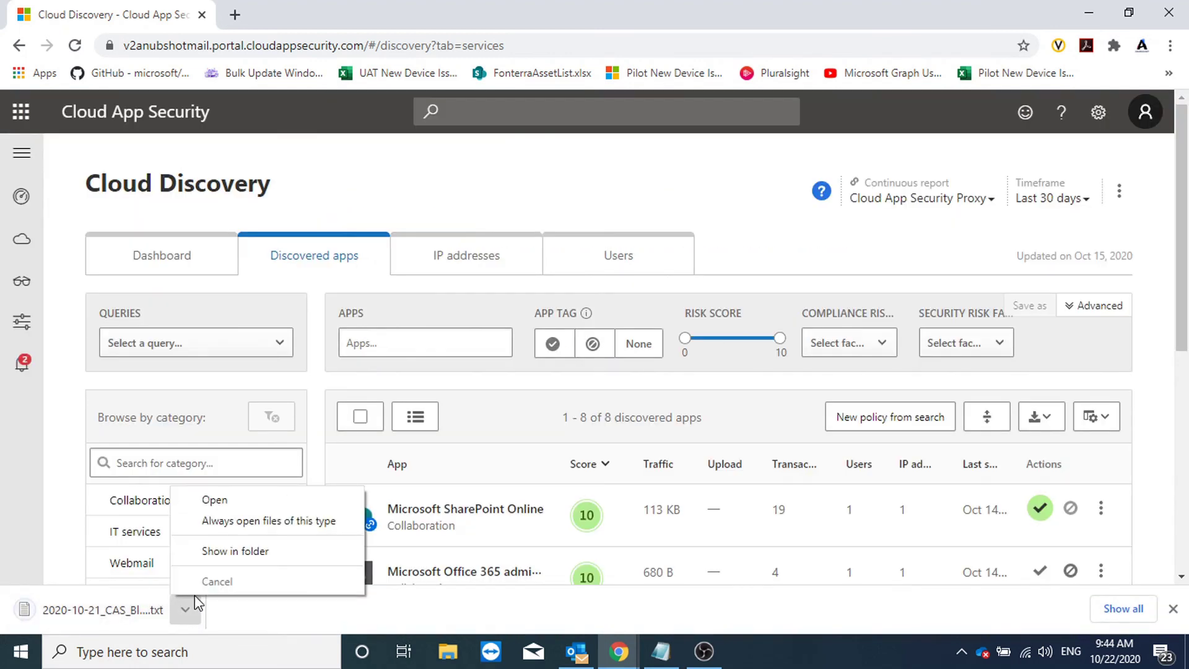
pyautogui.click(223, 499)
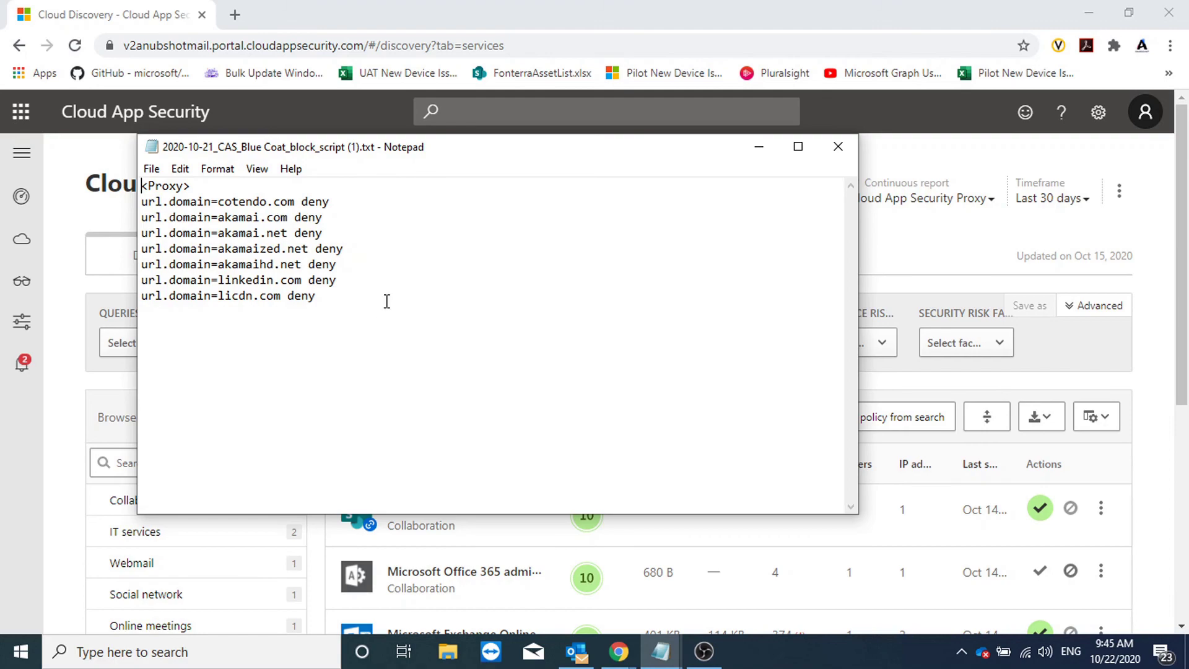
# Close Notepad after checking the akamai, cotendo, linkedin and licdn deny rules
pyautogui.click(839, 146)
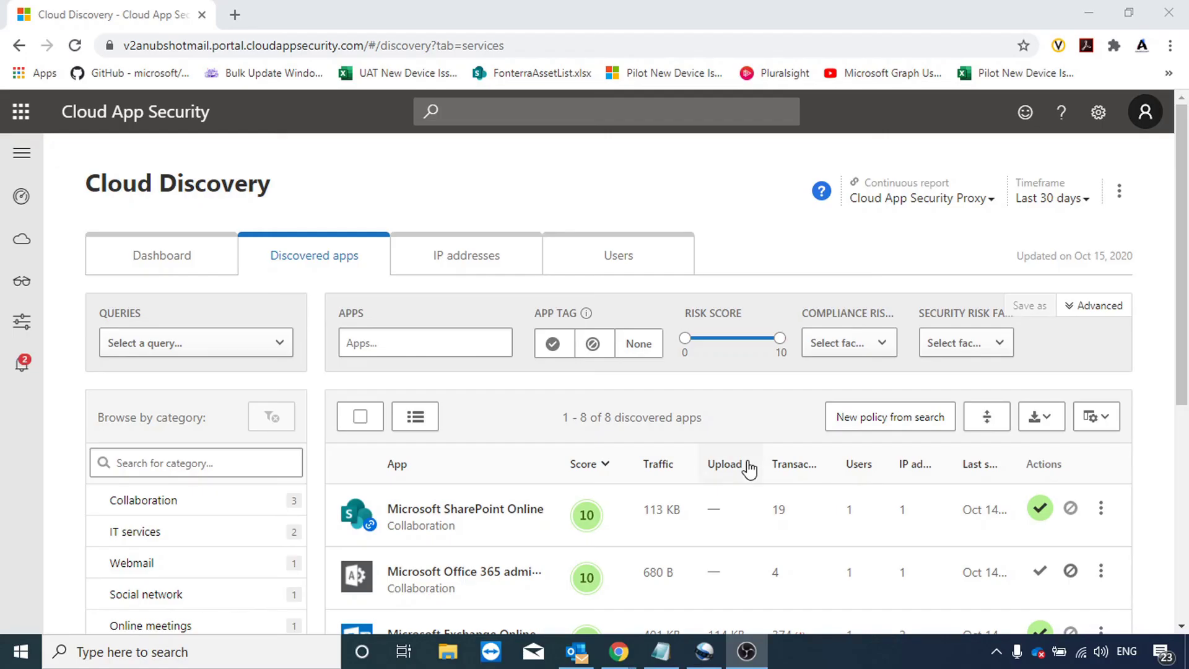